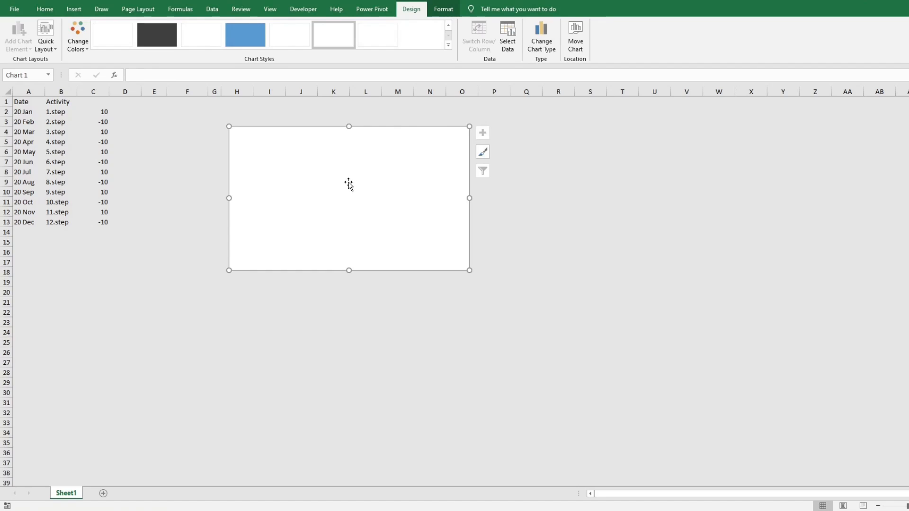
- Add a data series named Date to the empty chart, using the activity cells B2:B13 as its values
left_click(507, 46)
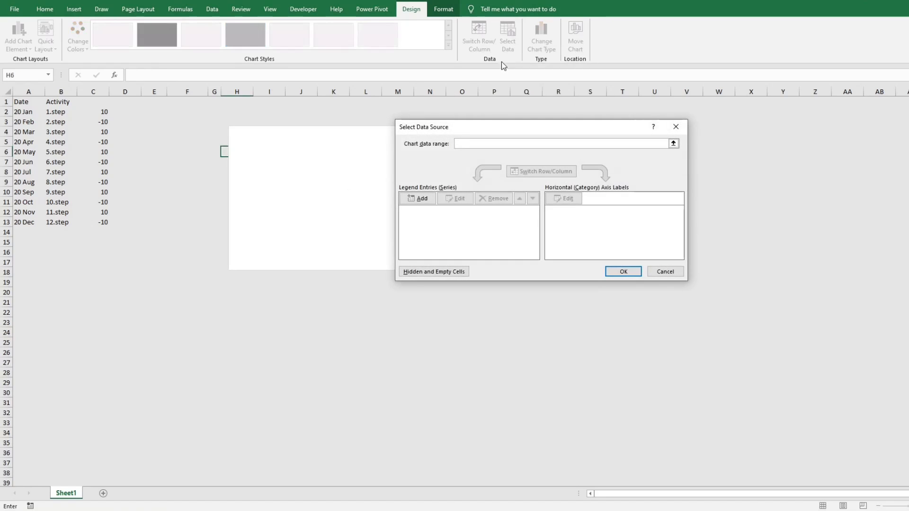
left_click(409, 201)
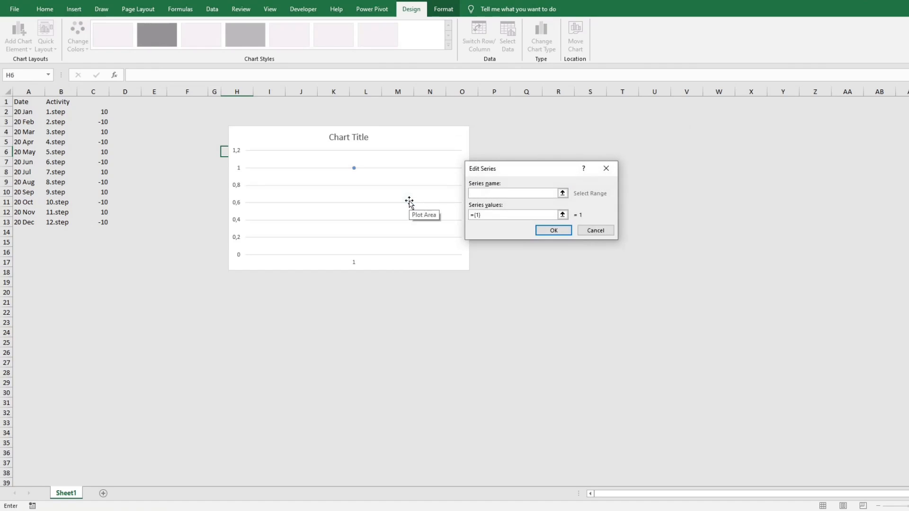
type("Date")
key("Tab")
left_click(61, 114)
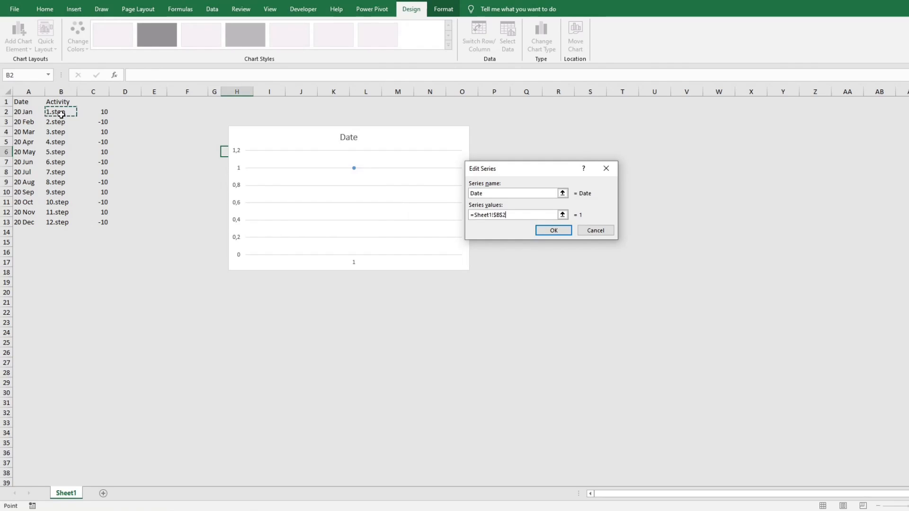
left_click_drag(61, 115, 62, 224)
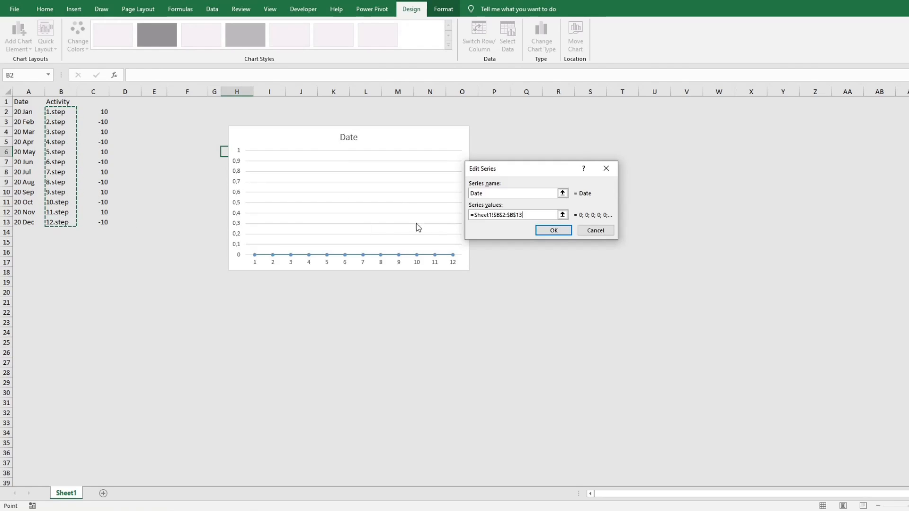
left_click(549, 230)
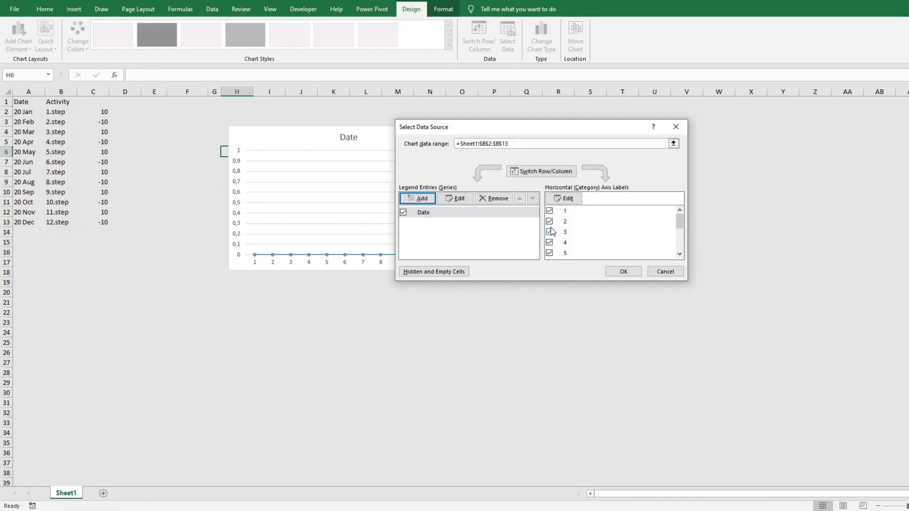
- Set the horizontal axis labels to the dates in A2:A13 and apply the data source changes
left_click(568, 199)
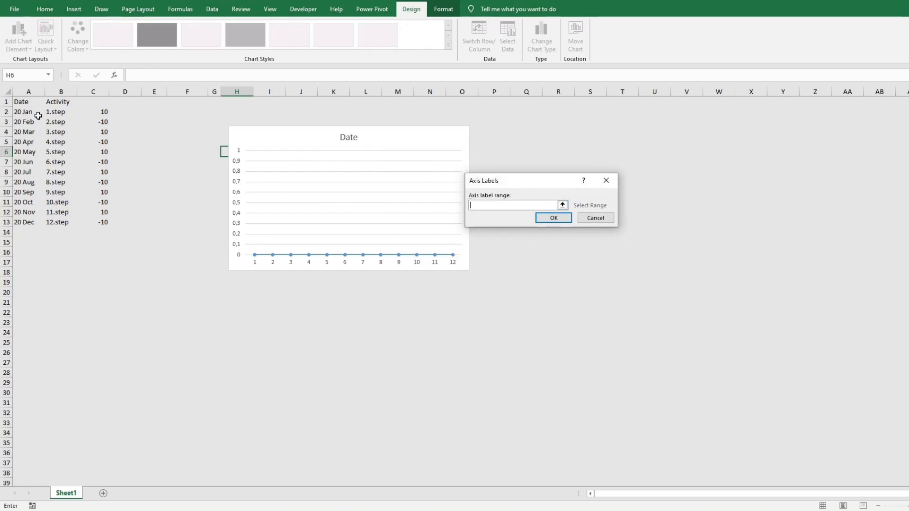
left_click_drag(29, 113, 29, 223)
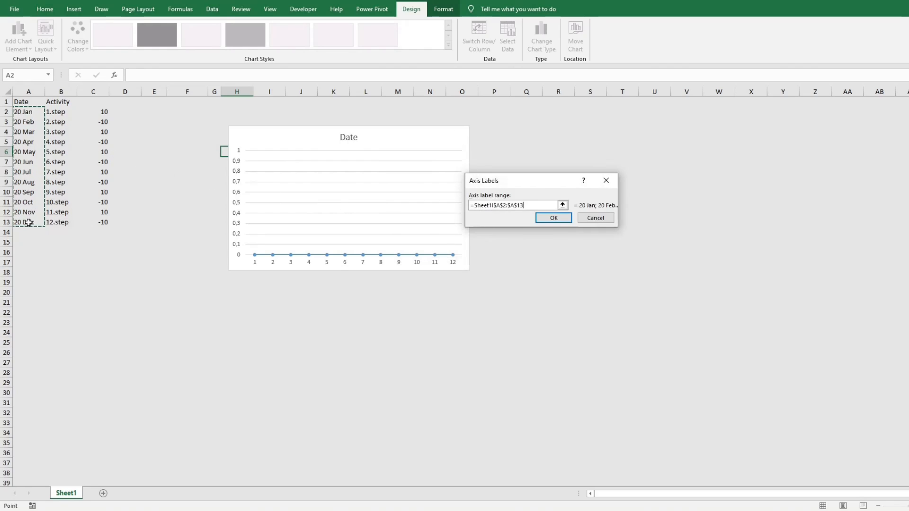
left_click(552, 218)
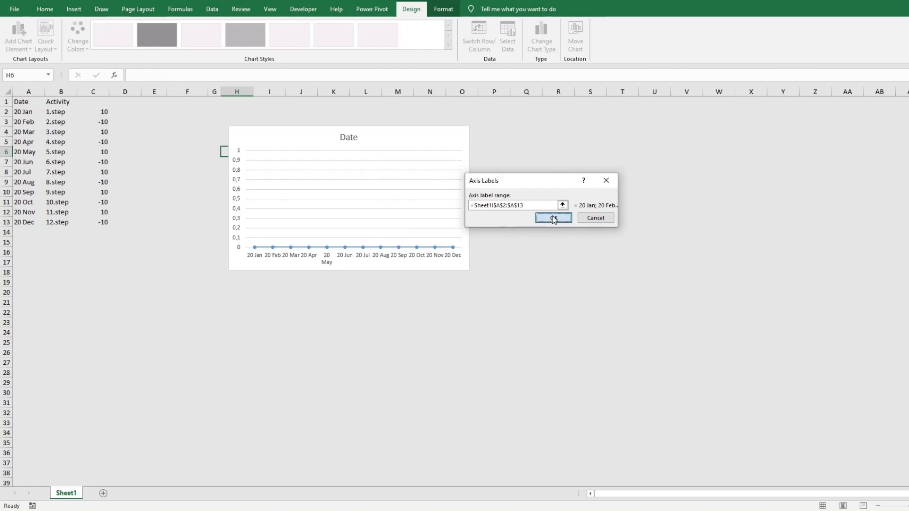
left_click(624, 271)
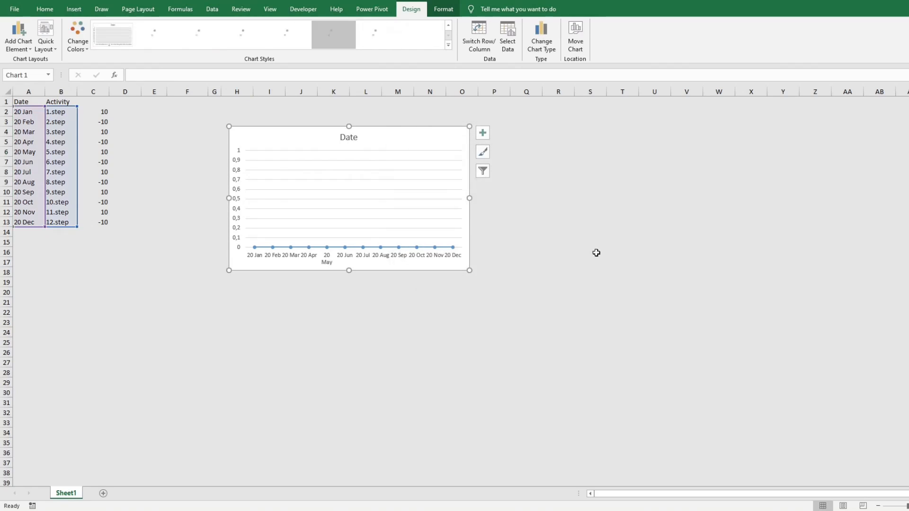
- Delete the chart title
left_click(350, 137)
key("Delete")
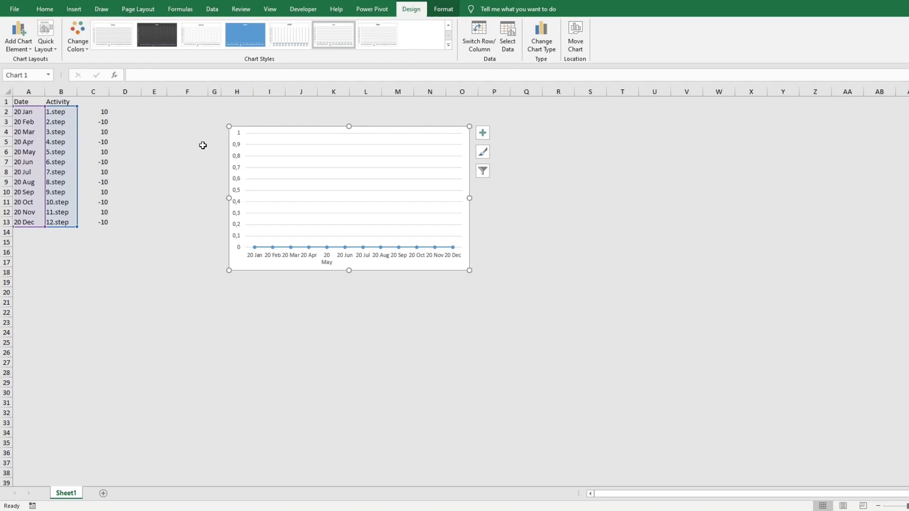
left_click(236, 138)
key("Delete")
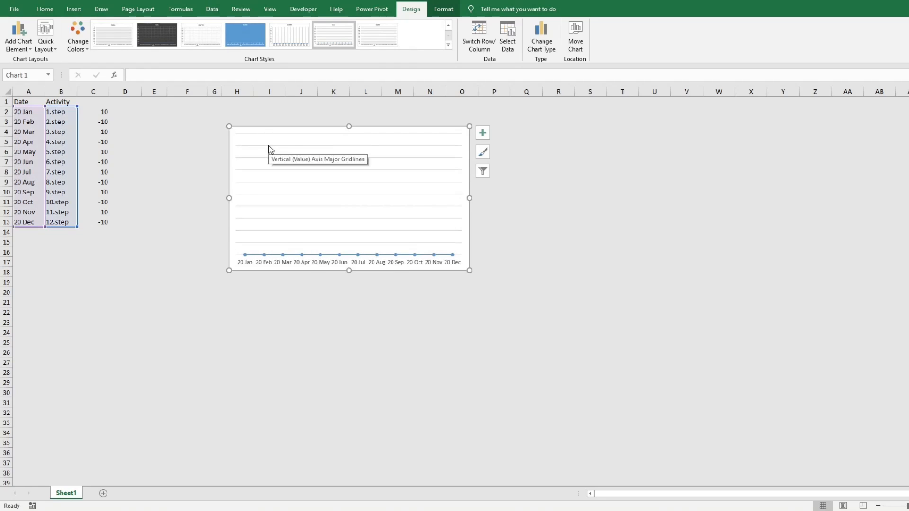
left_click(270, 150)
key("ctrl+z")
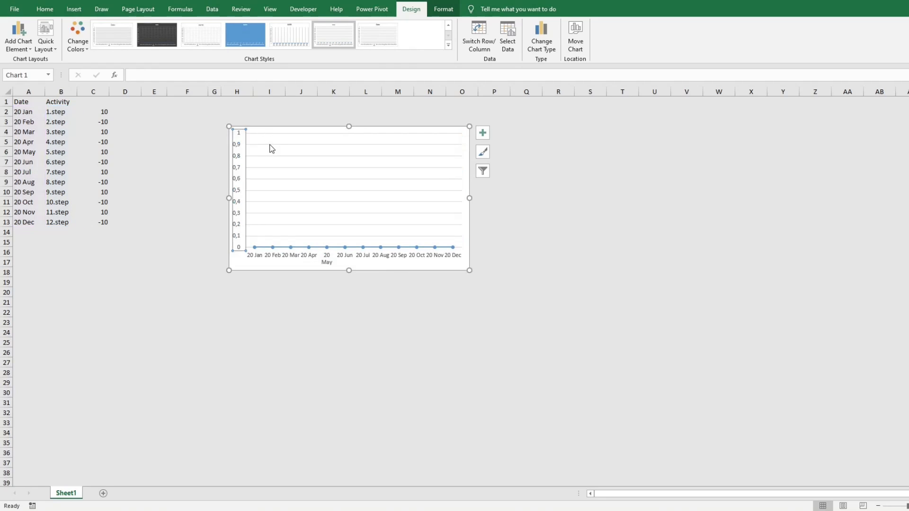
- Delete the major gridlines of the chart's vertical axis
key("Delete")
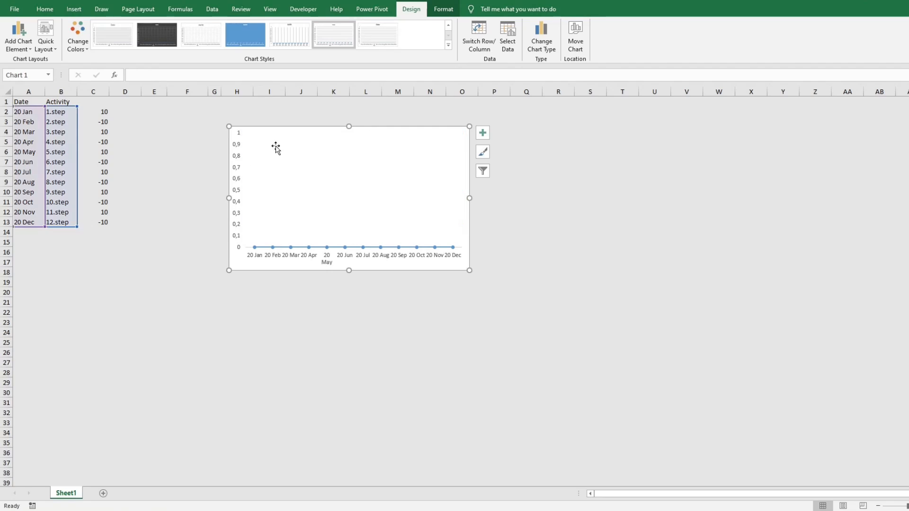
- Add a second, unnamed data series to the chart with C2:C13 as its values
right_click(306, 170)
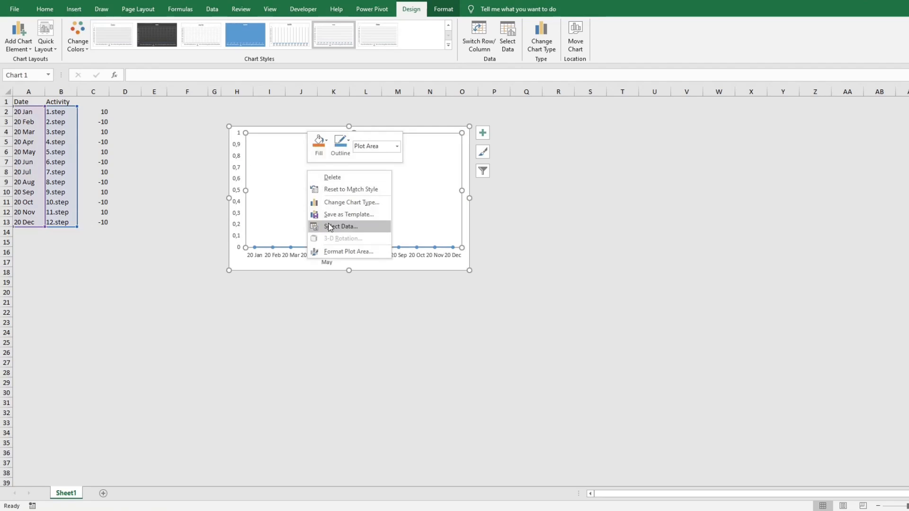
left_click(327, 226)
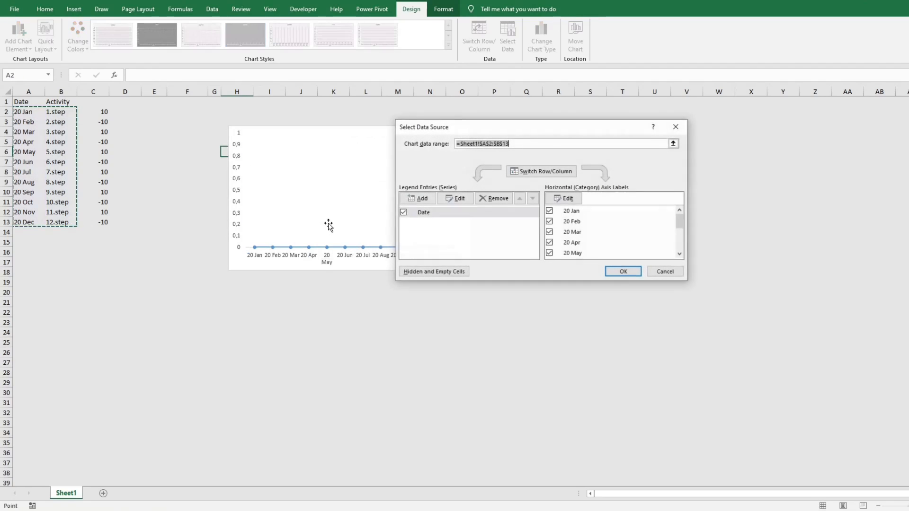
left_click(418, 200)
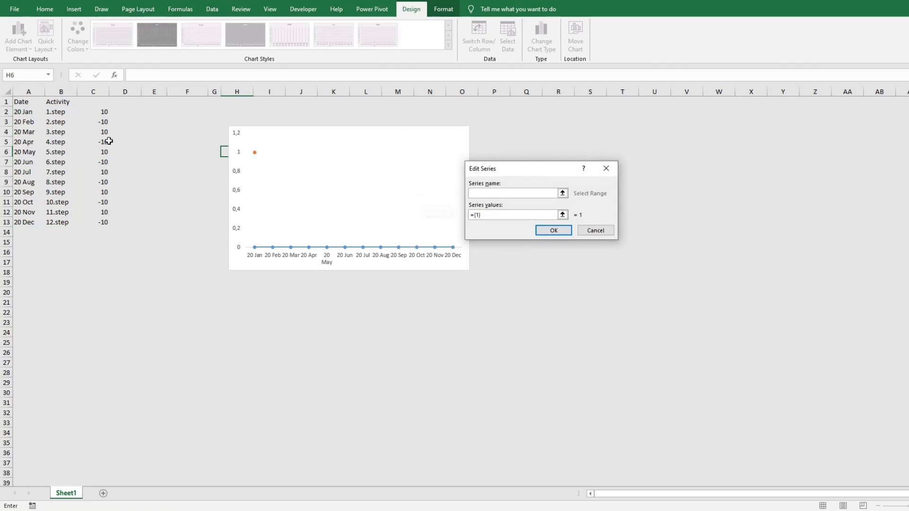
key("Tab")
left_click_drag(102, 111, 102, 221)
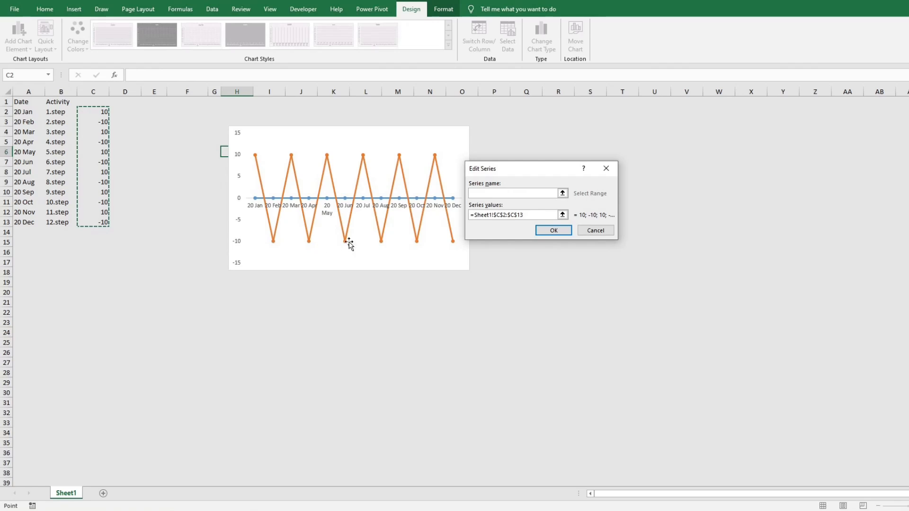
left_click(541, 229)
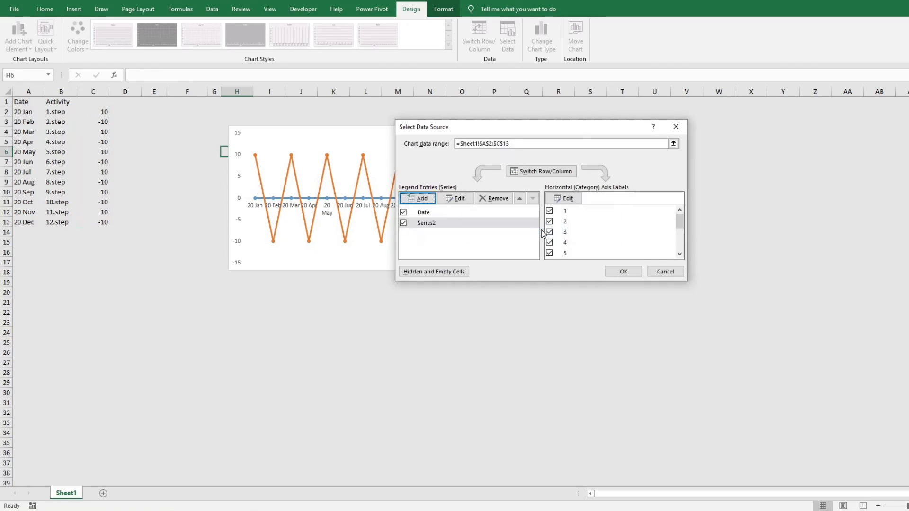
left_click(619, 271)
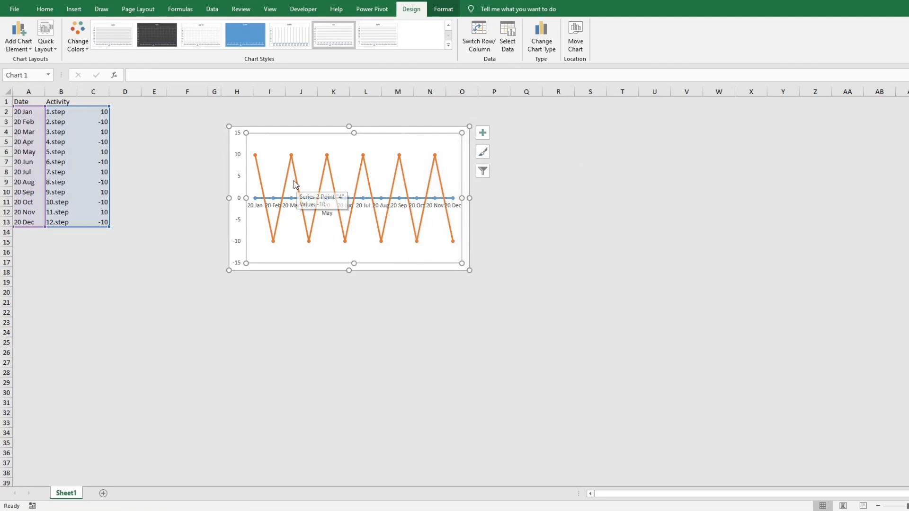
- Change the chart type of the second series, plotted from C2:C13, to Stacked Column
left_click(255, 156)
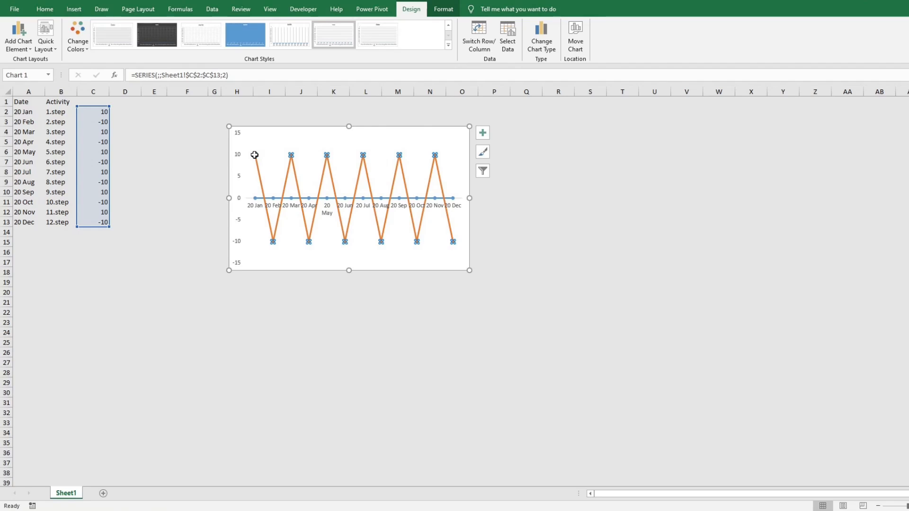
right_click(254, 155)
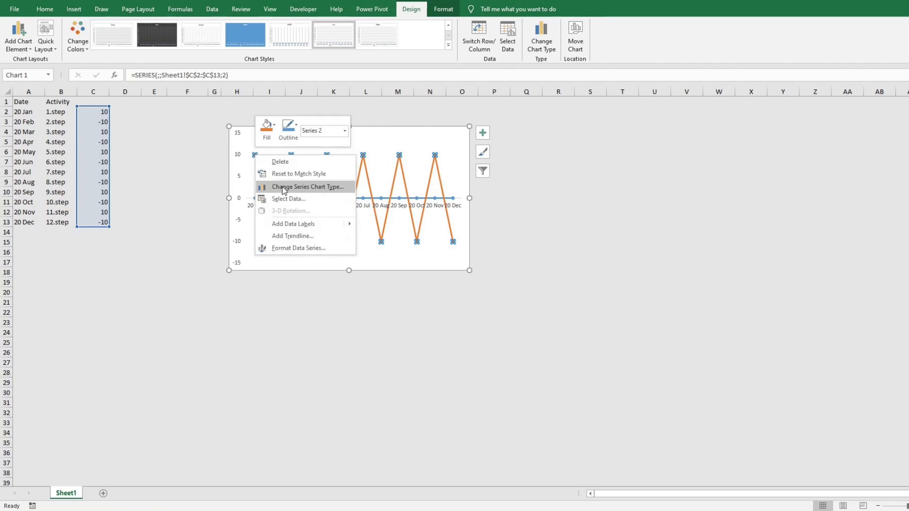
left_click(307, 187)
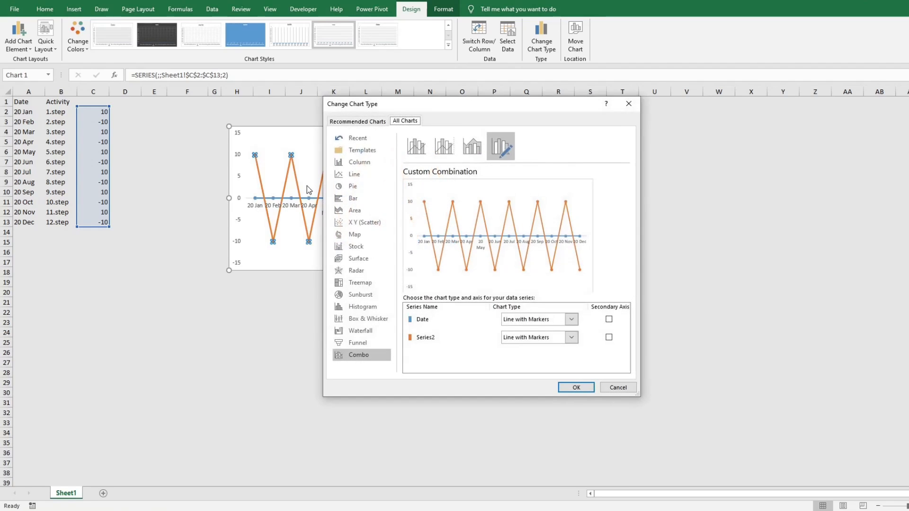
left_click(571, 338)
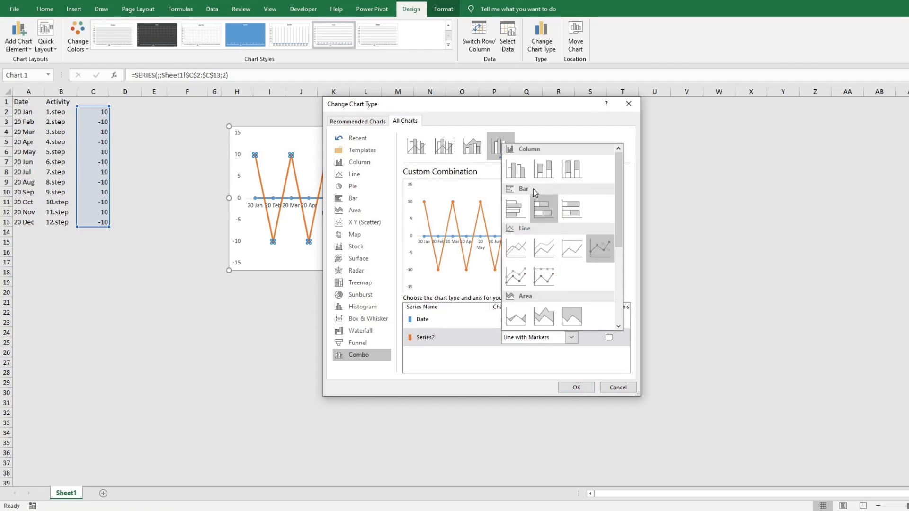
left_click(546, 172)
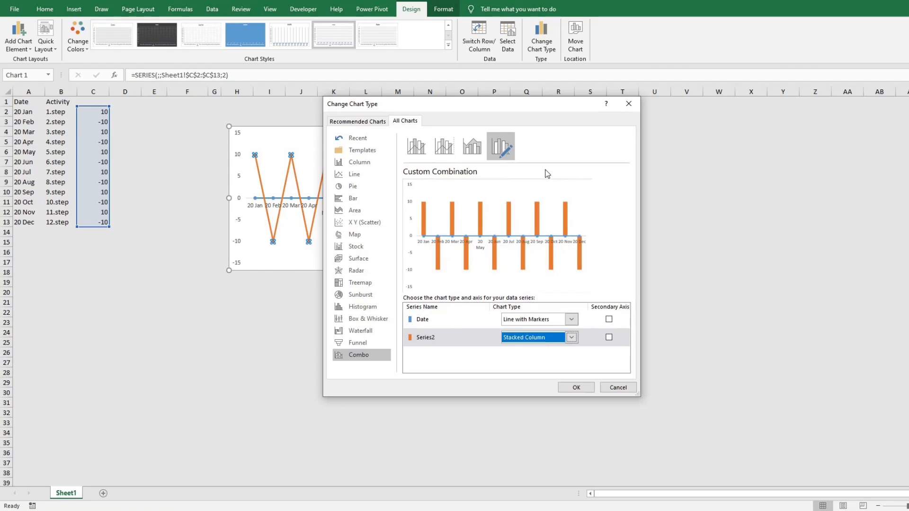
left_click(580, 389)
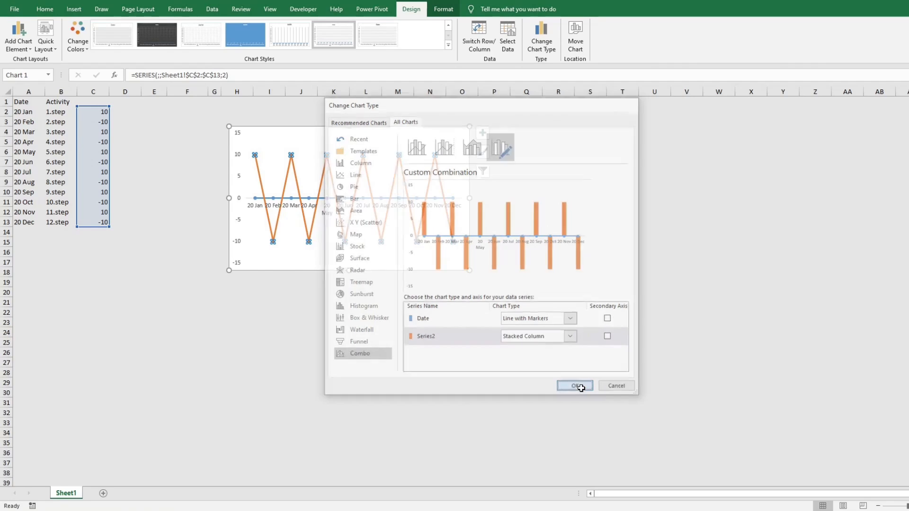
- Enlarge the chart and reposition it so that it covers about cells F2 to R25
left_click_drag(473, 268, 608, 351)
left_click_drag(326, 144, 304, 147)
key("ctrl+z")
left_click_drag(256, 129, 216, 118)
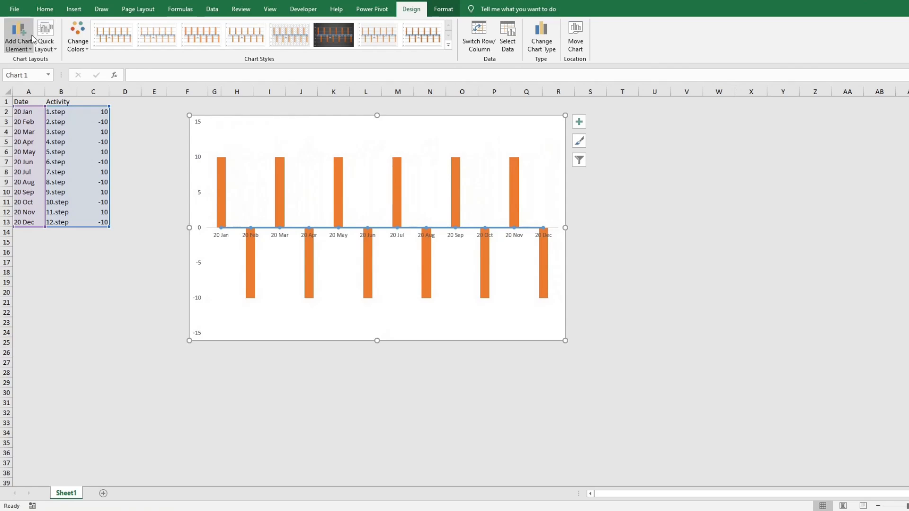
- Add Standard Error error bars to the chart
left_click(16, 42)
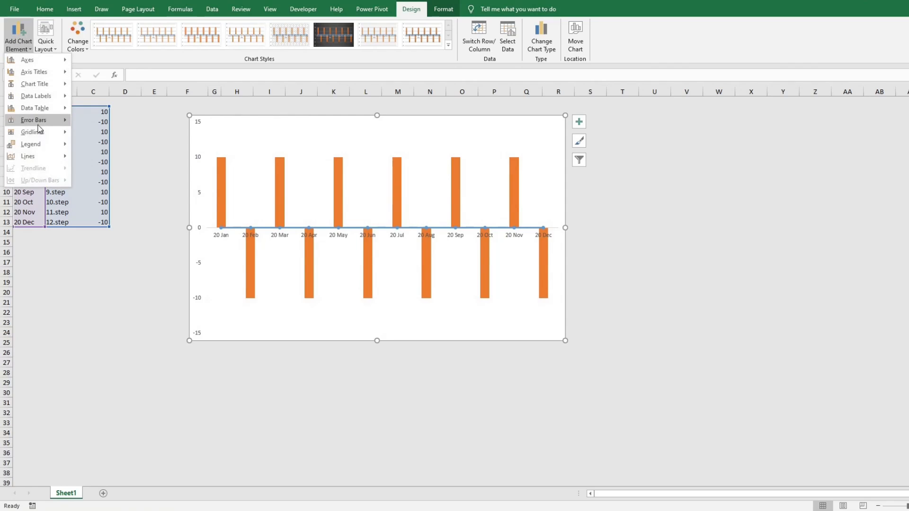
mouse_move(40, 122)
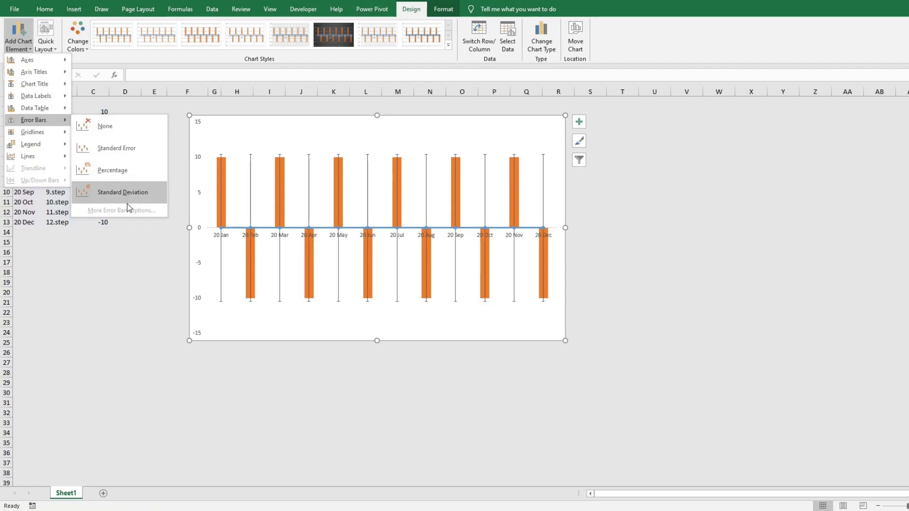
left_click(121, 154)
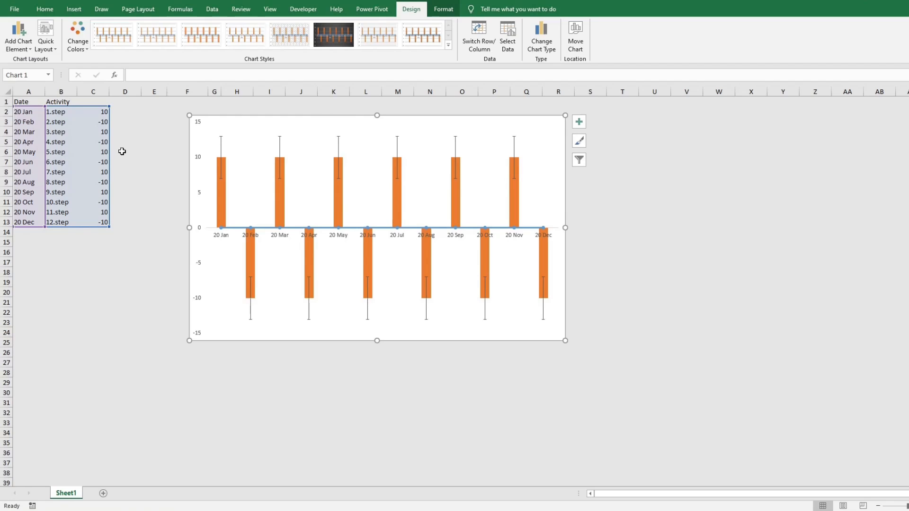
- Set the column series' vertical error bars to a Percentage error amount of 100%
left_click(221, 138)
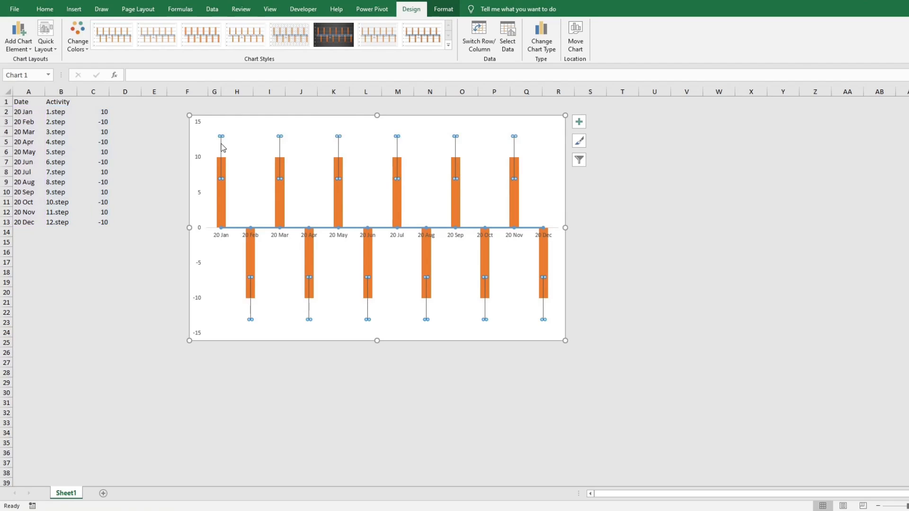
right_click(222, 147)
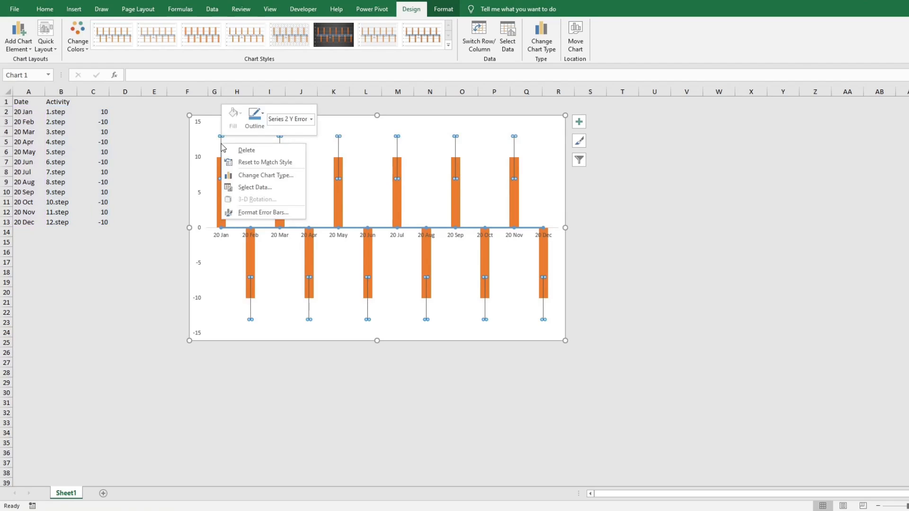
left_click(243, 212)
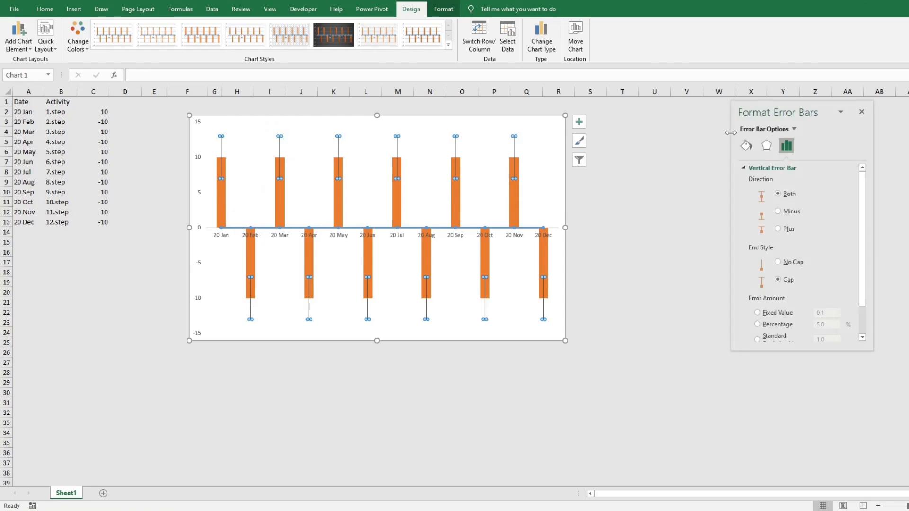
left_click_drag(763, 112, 419, 135)
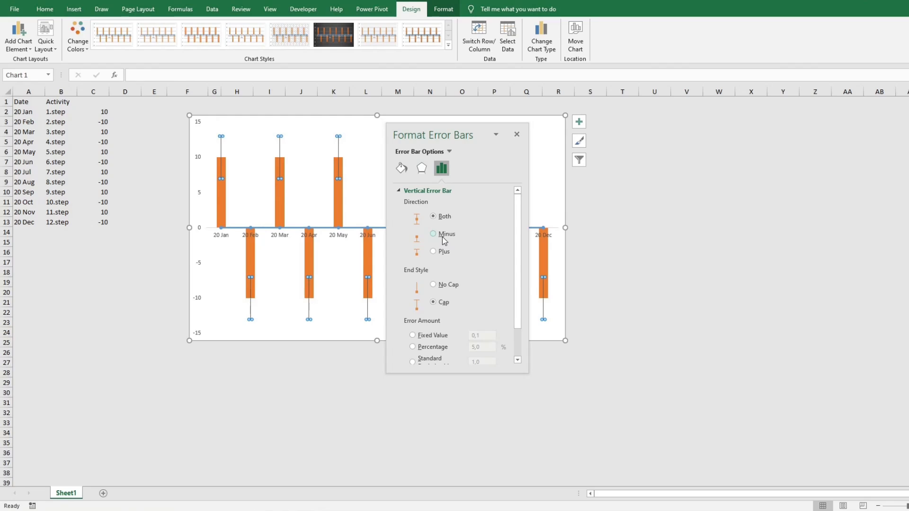
scroll(445, 258, "down", 1)
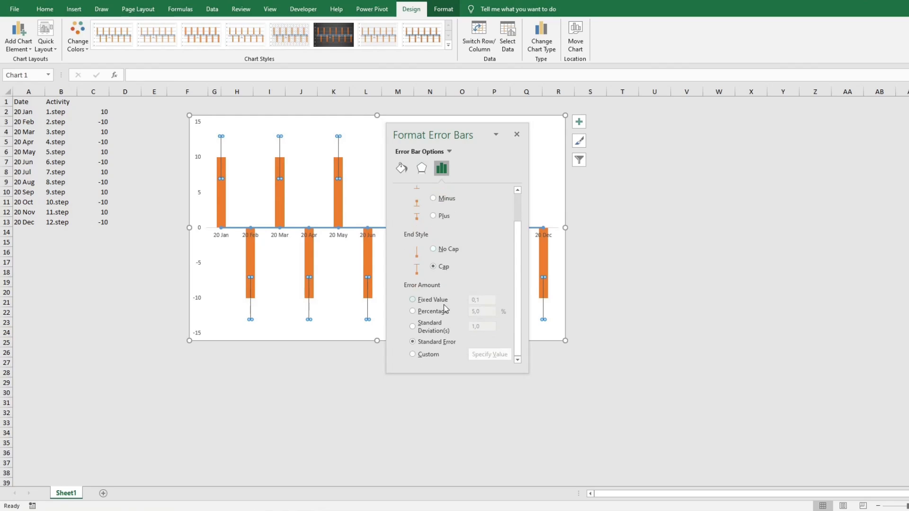
left_click(444, 311)
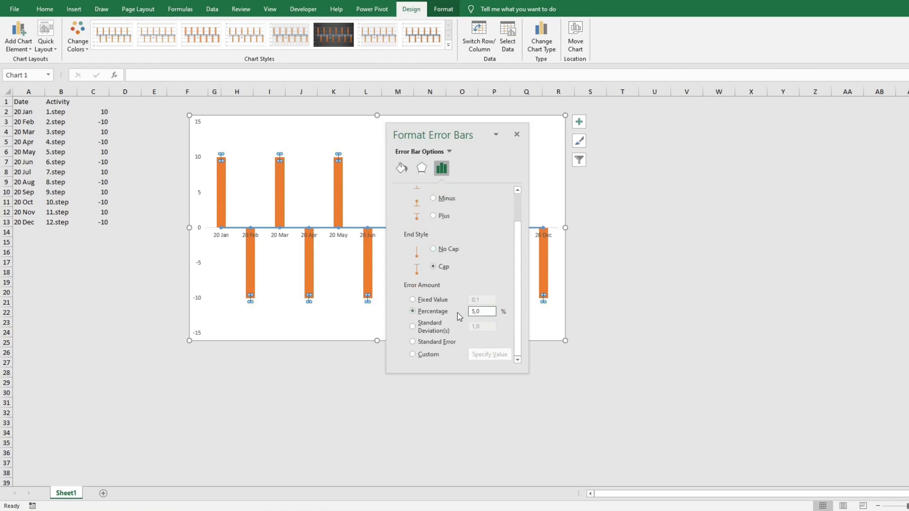
type("100")
key("Return")
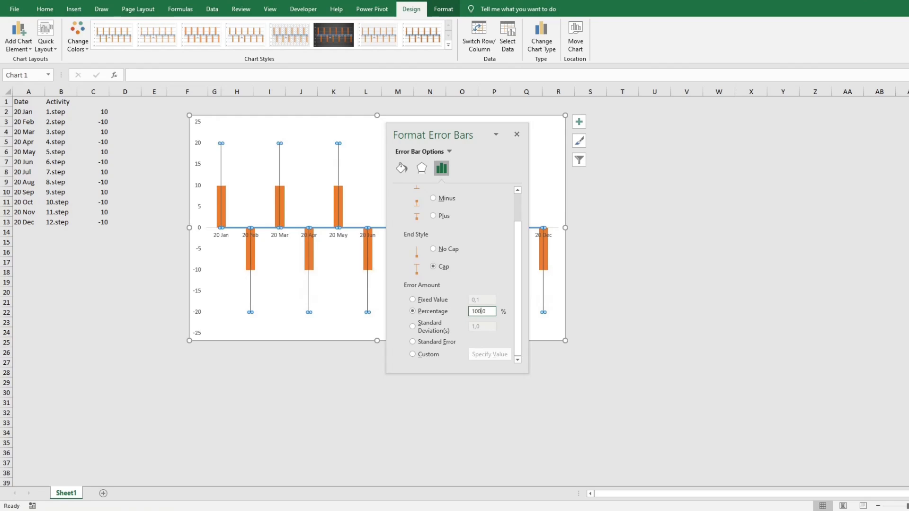
left_click(517, 135)
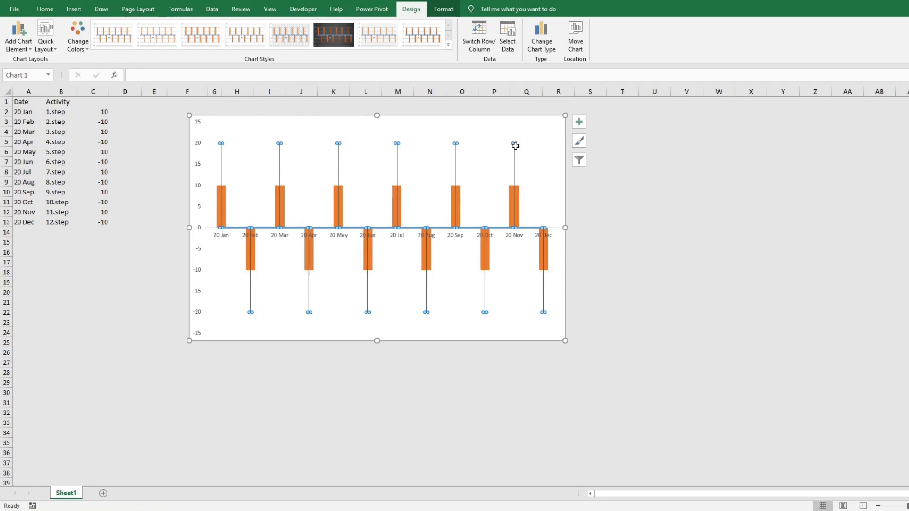
left_click(613, 184)
- Hide the orange columns of the second series by setting them to no fill and no border line
left_click(515, 151)
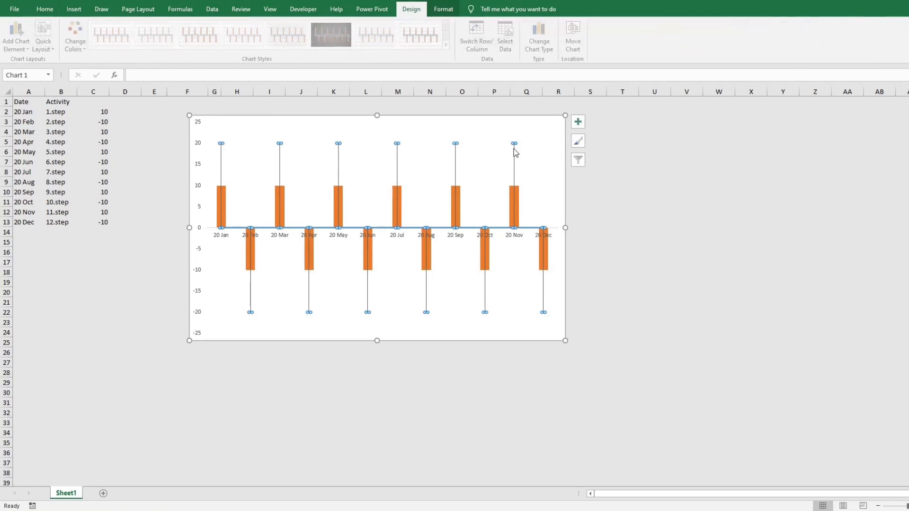
left_click(518, 195)
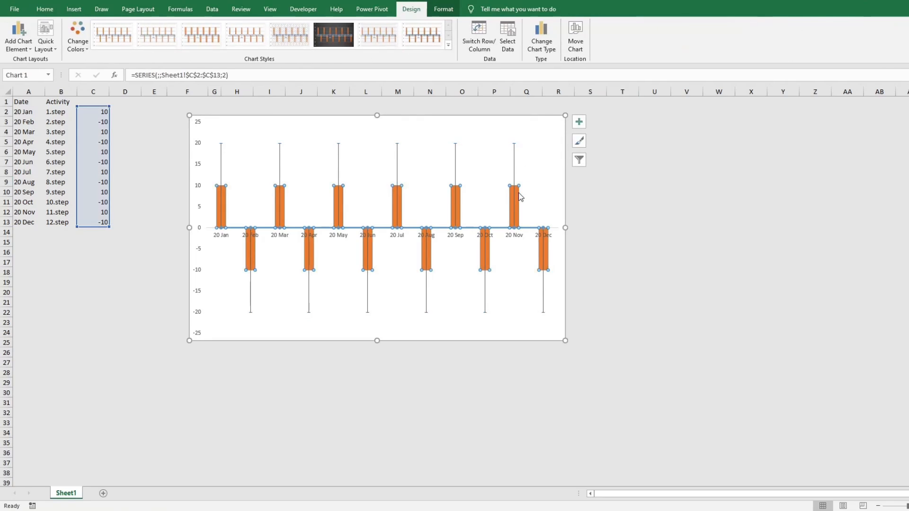
right_click(520, 195)
left_click(556, 286)
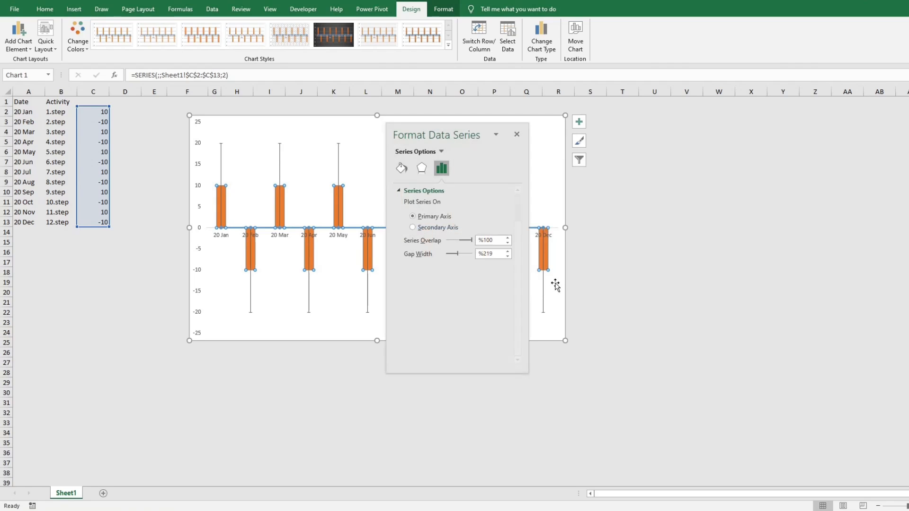
left_click(401, 168)
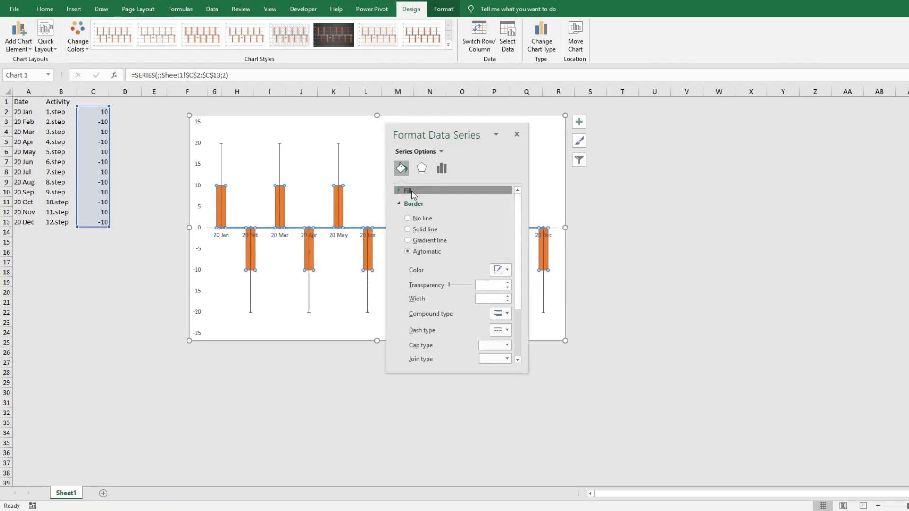
left_click(412, 192)
left_click(410, 205)
left_click(408, 191)
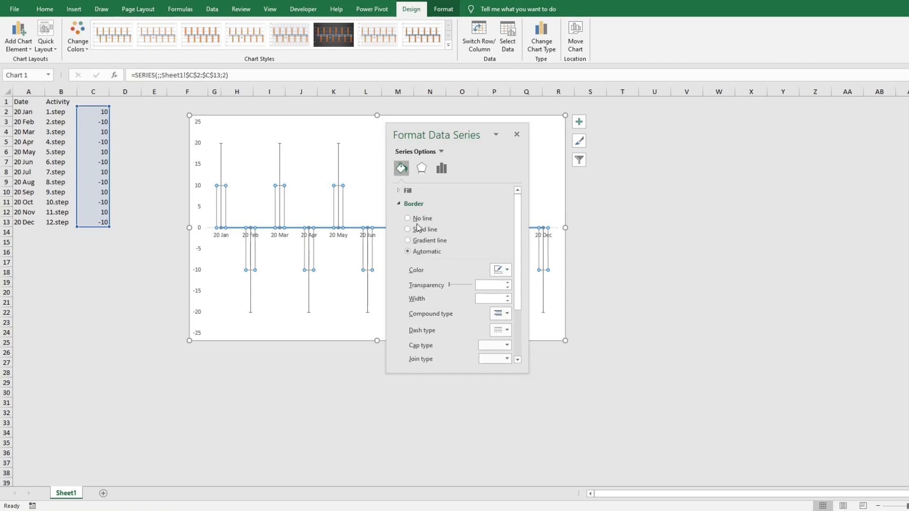
left_click(407, 218)
left_click(414, 204)
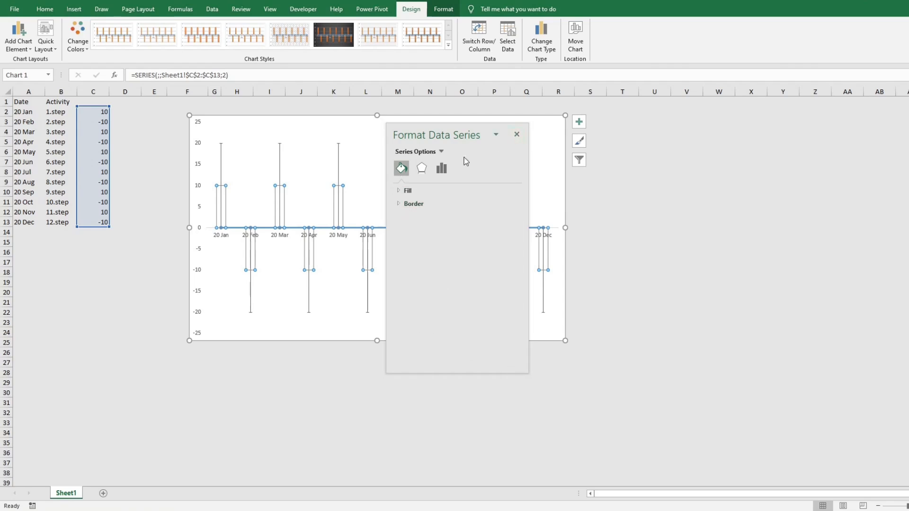
left_click(516, 136)
left_click(624, 154)
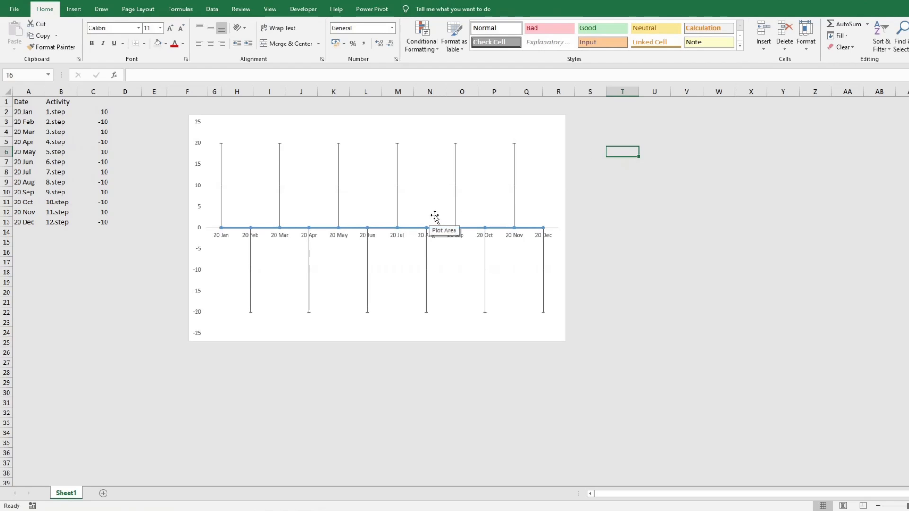
- Add data labels to the chart
left_click(562, 138)
left_click(577, 123)
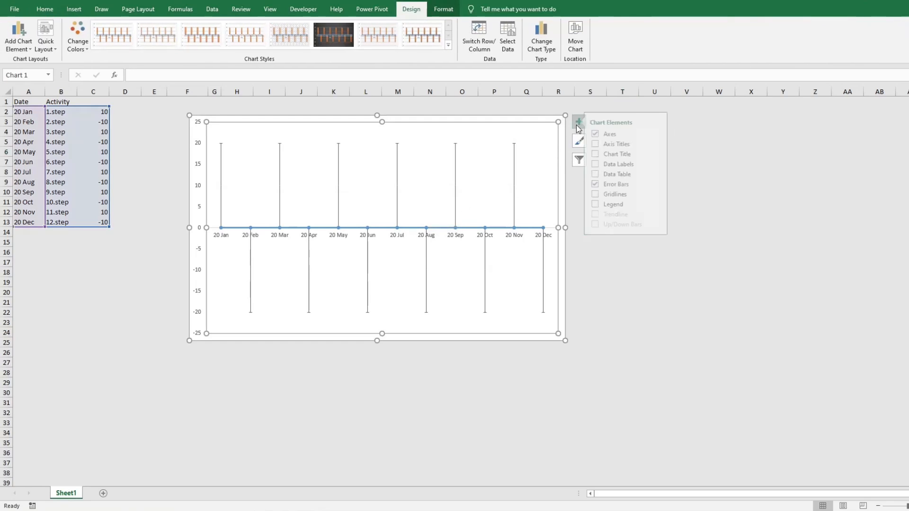
left_click(602, 164)
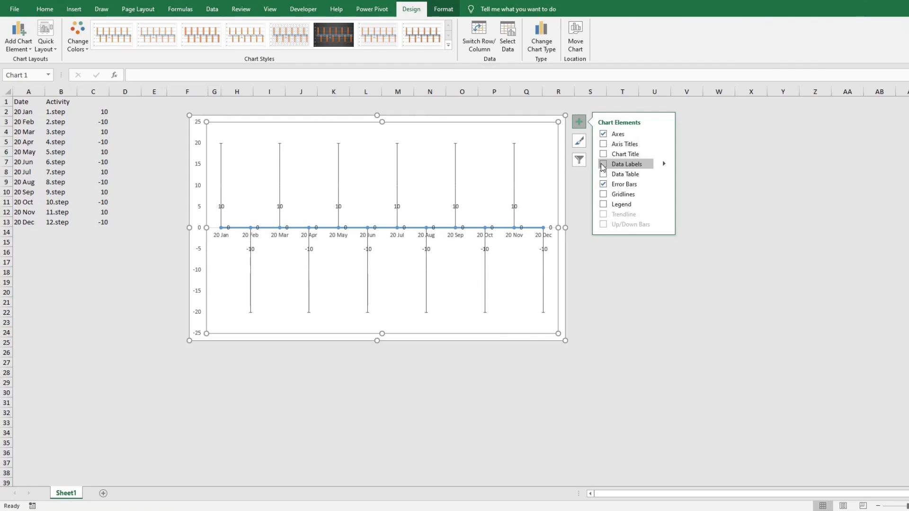
left_click(578, 194)
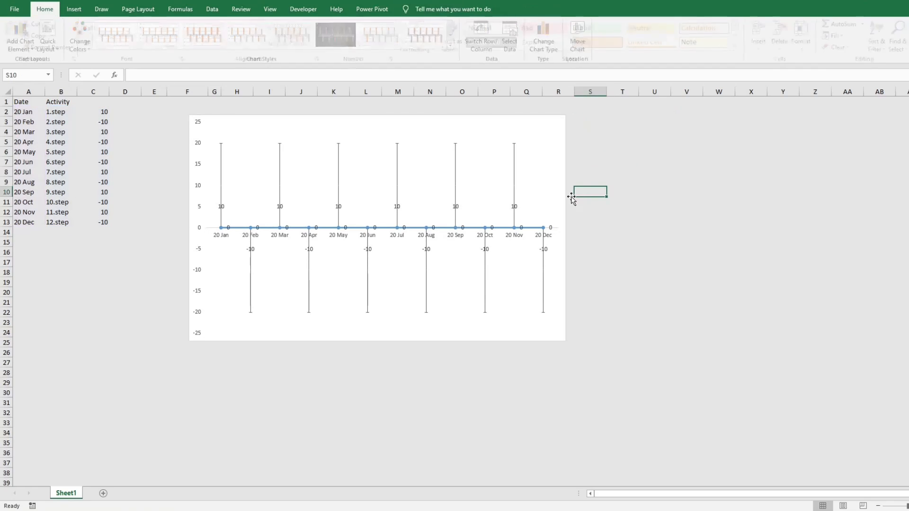
- Make the second series' data labels show the Category Name instead of the Value
left_click(515, 207)
right_click(516, 208)
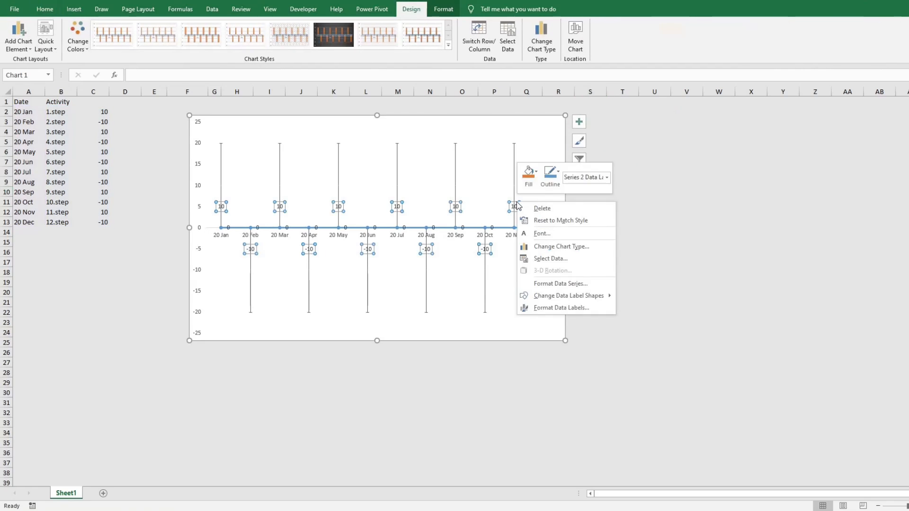
left_click(565, 308)
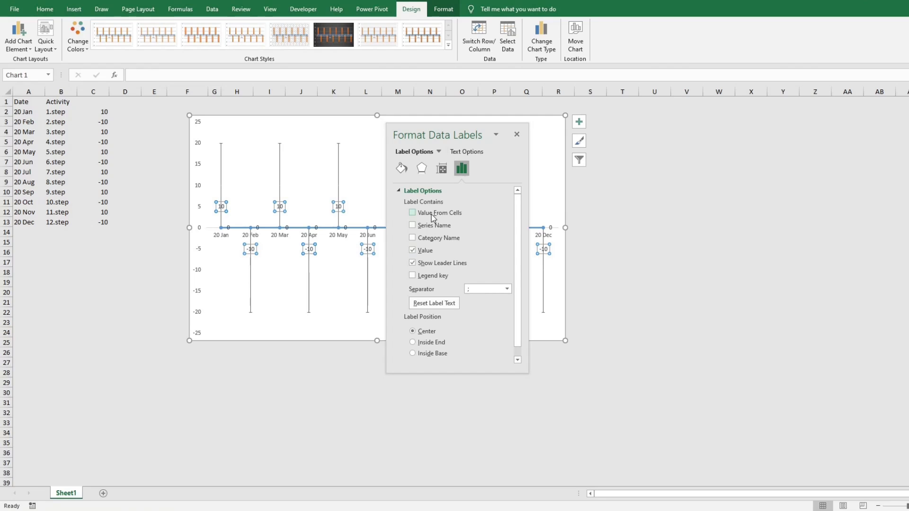
left_click(428, 228)
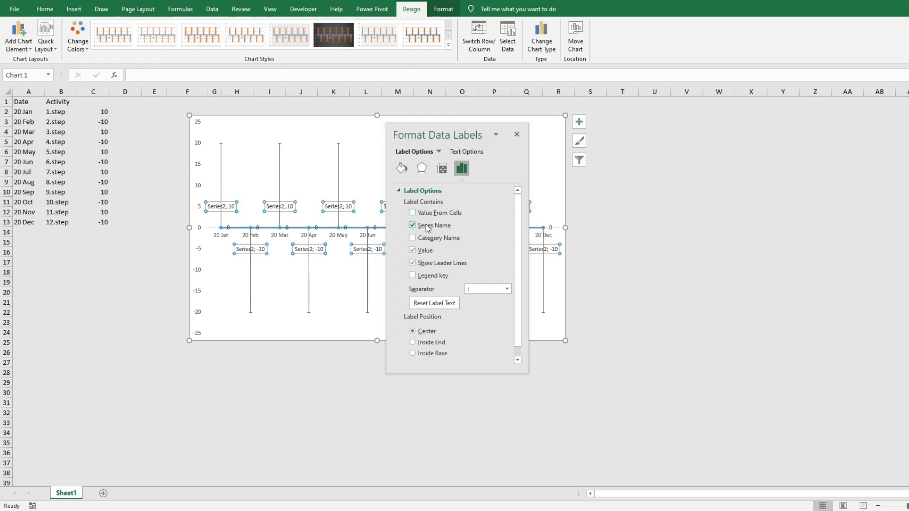
left_click(428, 227)
left_click(427, 237)
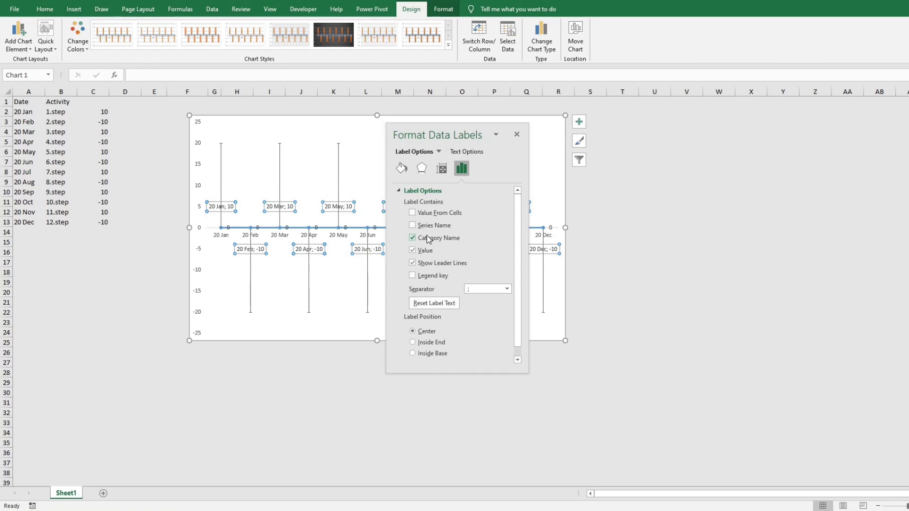
left_click(425, 251)
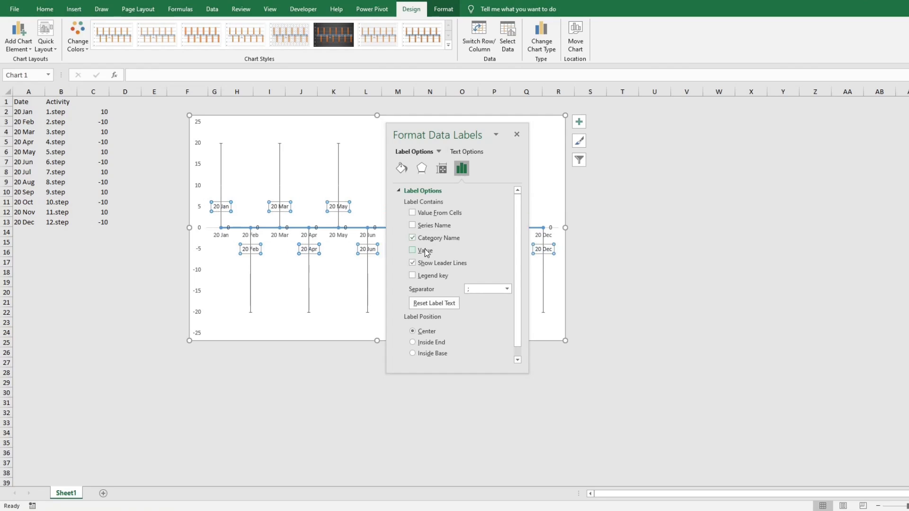
left_click(517, 136)
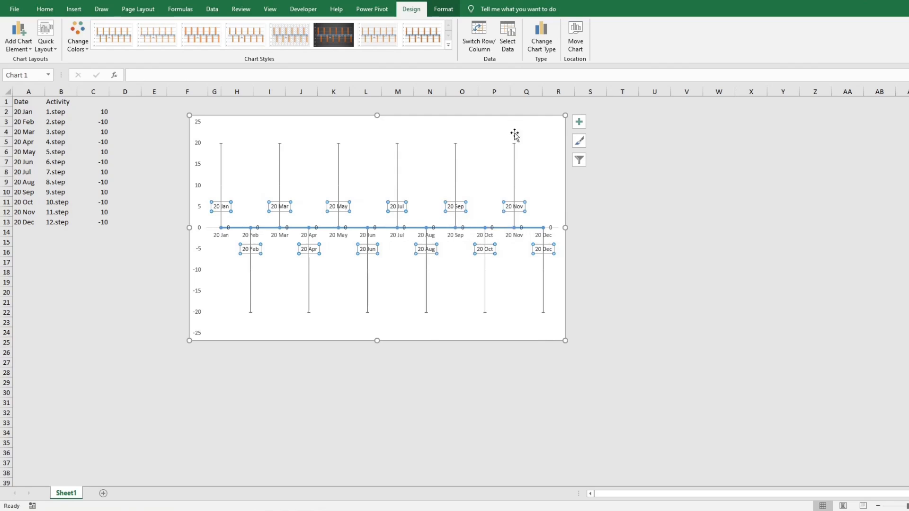
- Check the series name and values range of the Date series in the chart's data source
left_click(280, 176)
right_click(280, 175)
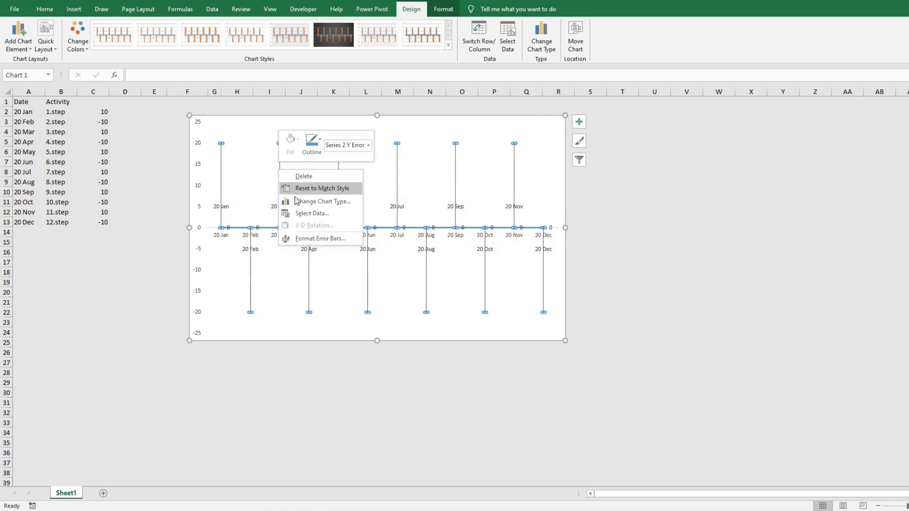
left_click(309, 218)
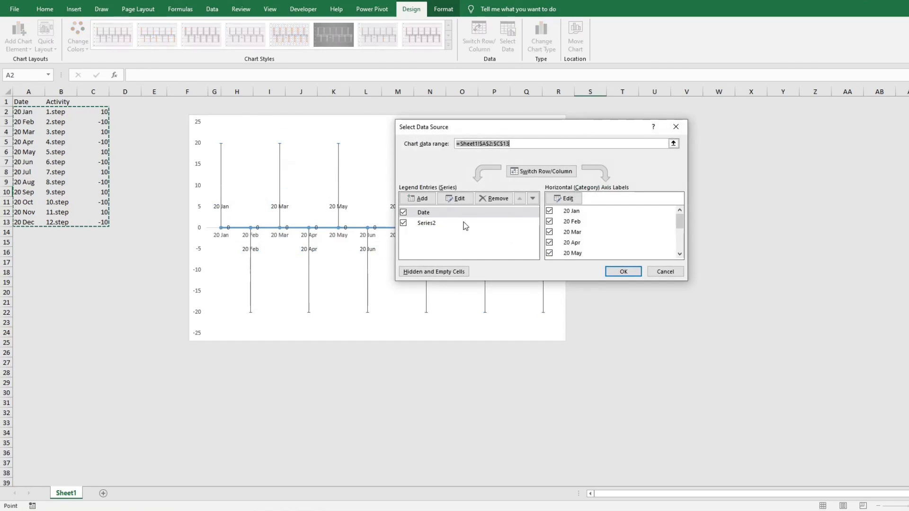
left_click(447, 215)
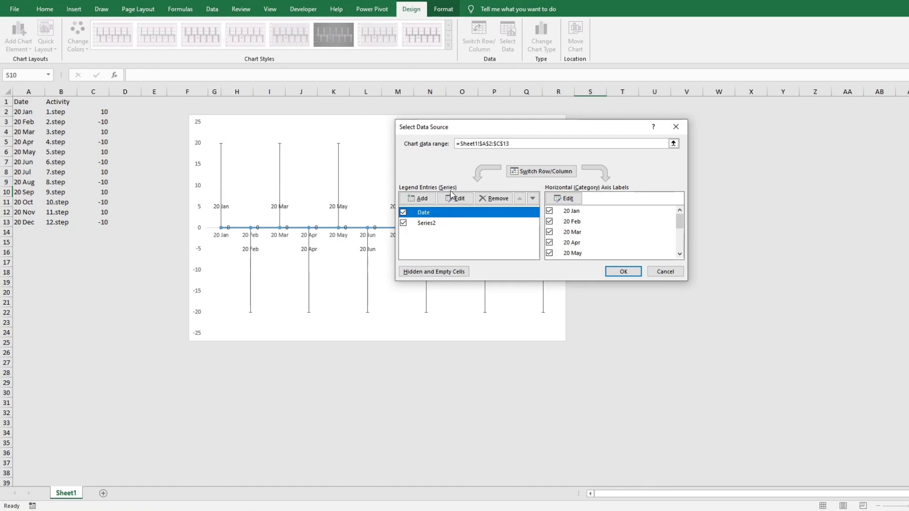
left_click(457, 199)
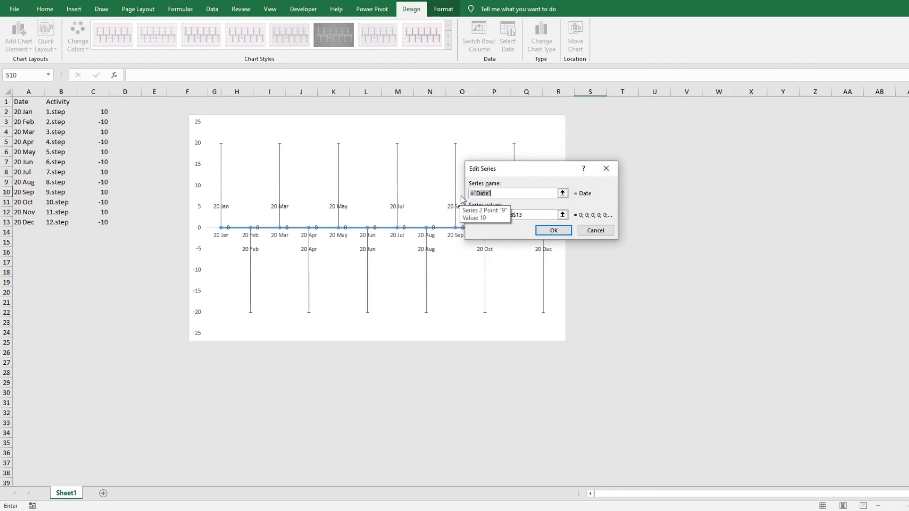
key("Tab")
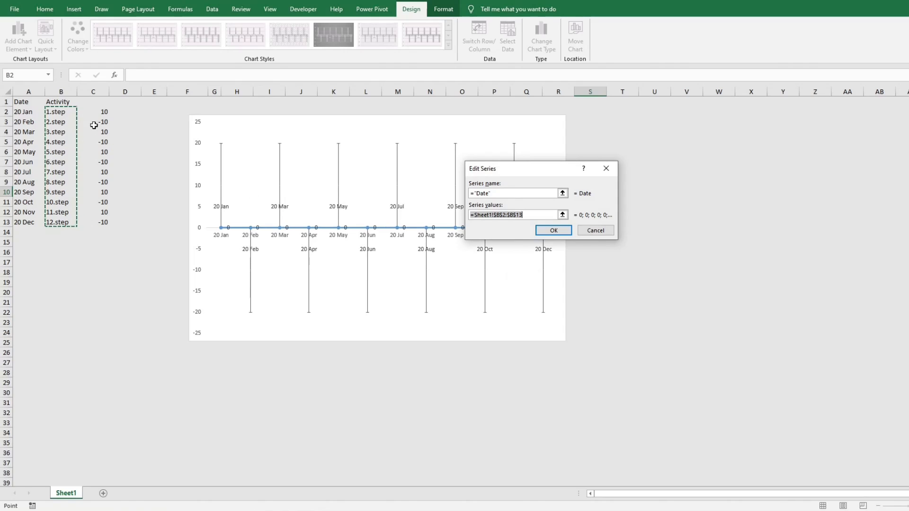
key("Return")
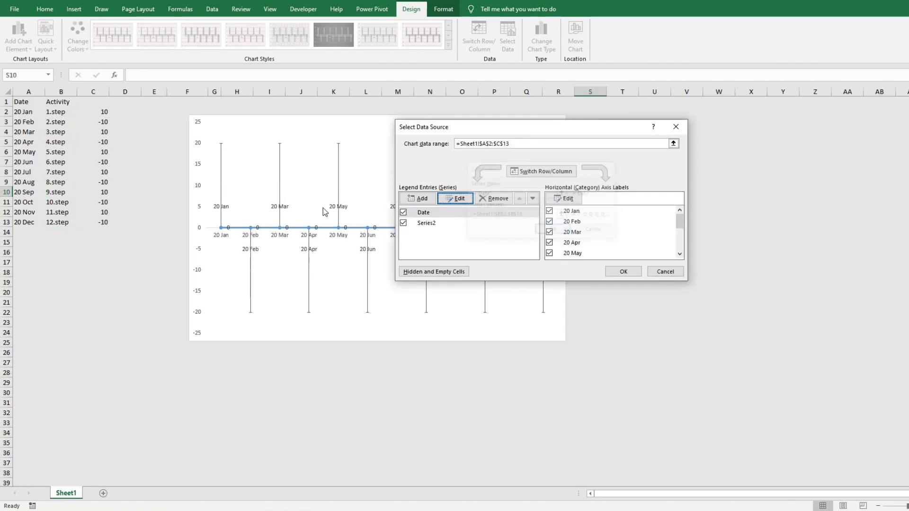
key("Return")
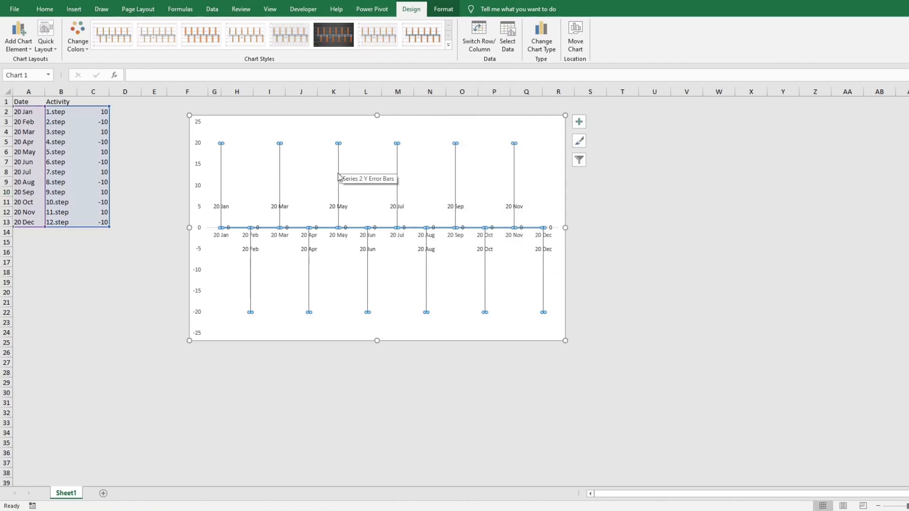
- Make the second series' data labels show values from cells B2:B13 and drop the Category Name
left_click(338, 206)
right_click(338, 208)
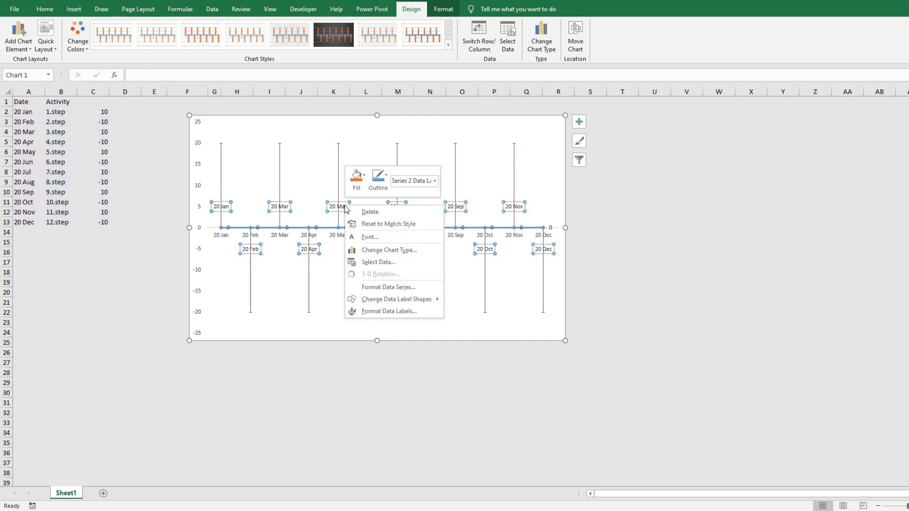
left_click(389, 287)
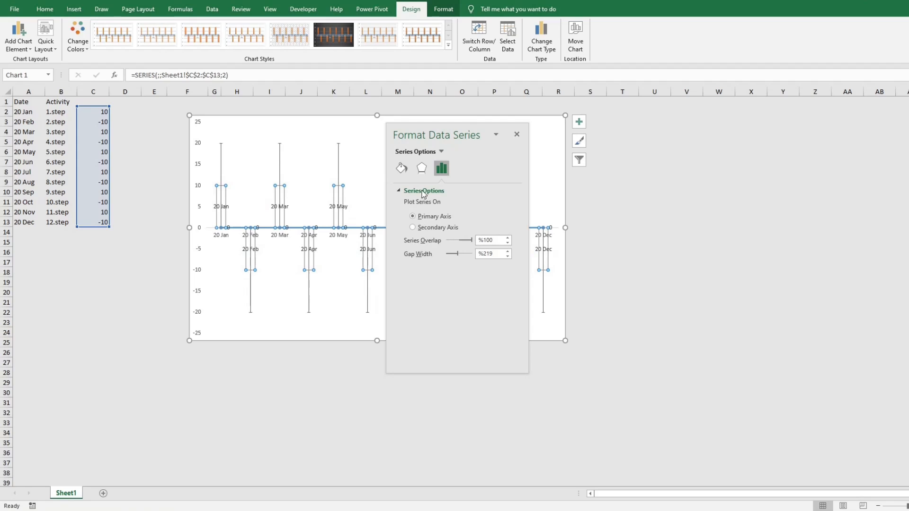
left_click(404, 170)
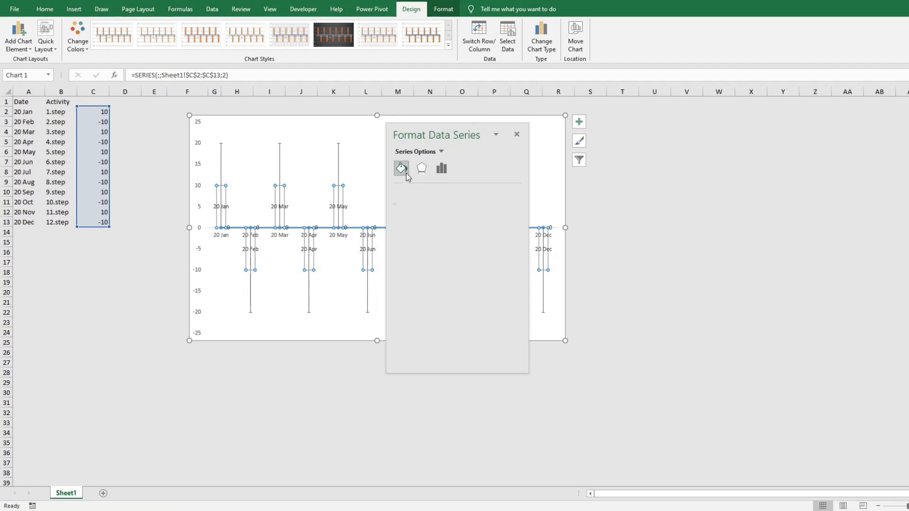
left_click(345, 208)
left_click(462, 168)
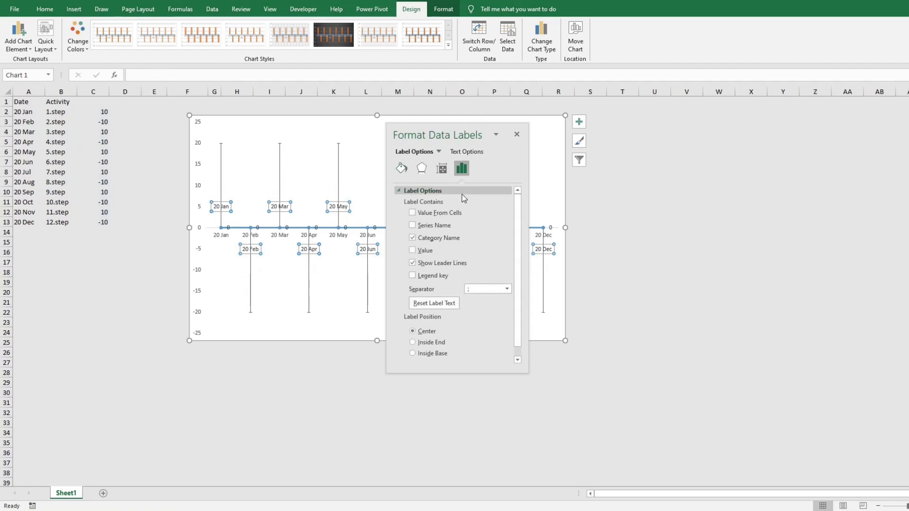
left_click(438, 213)
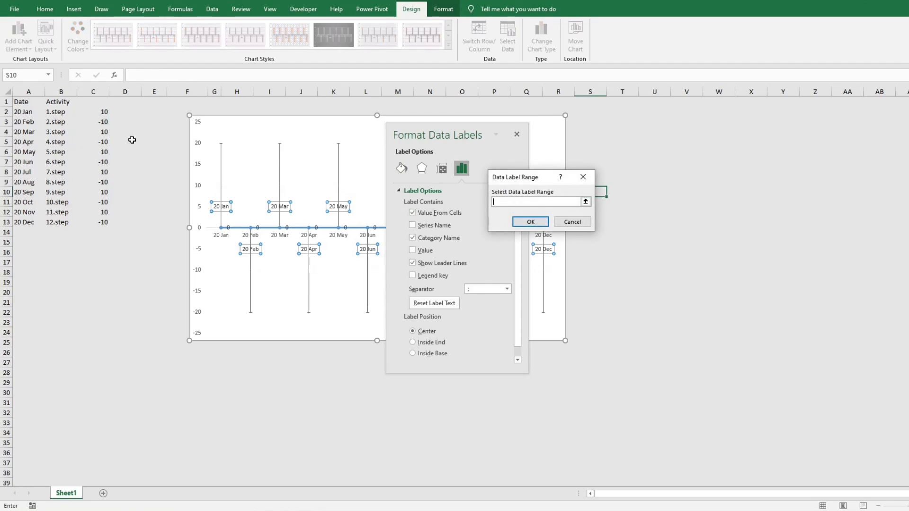
left_click_drag(61, 112, 65, 222)
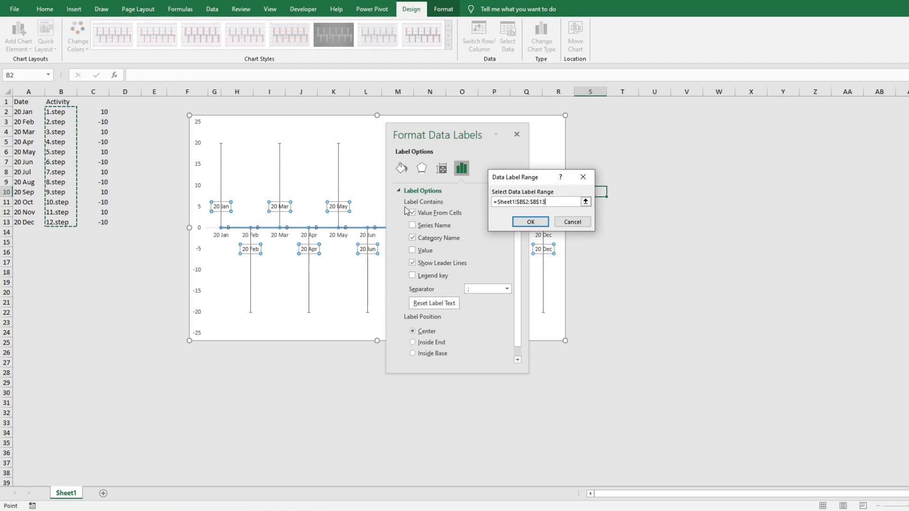
left_click(530, 222)
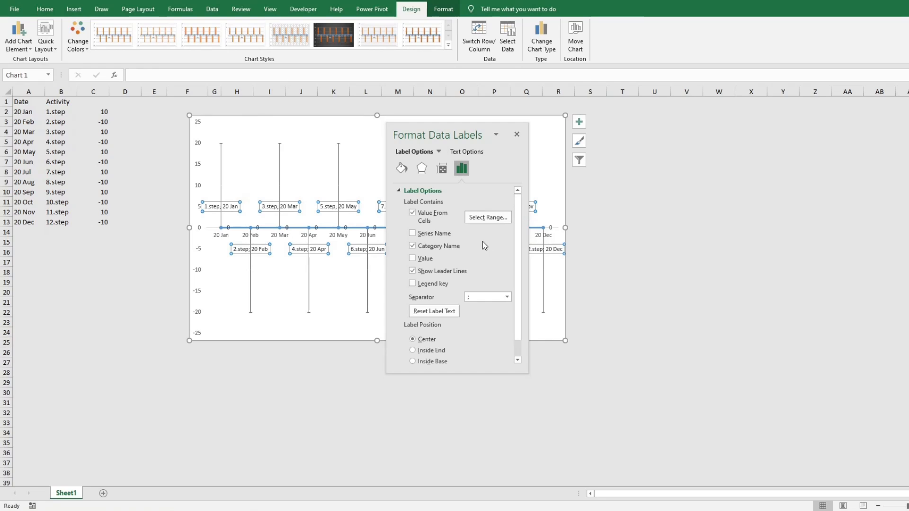
left_click(427, 247)
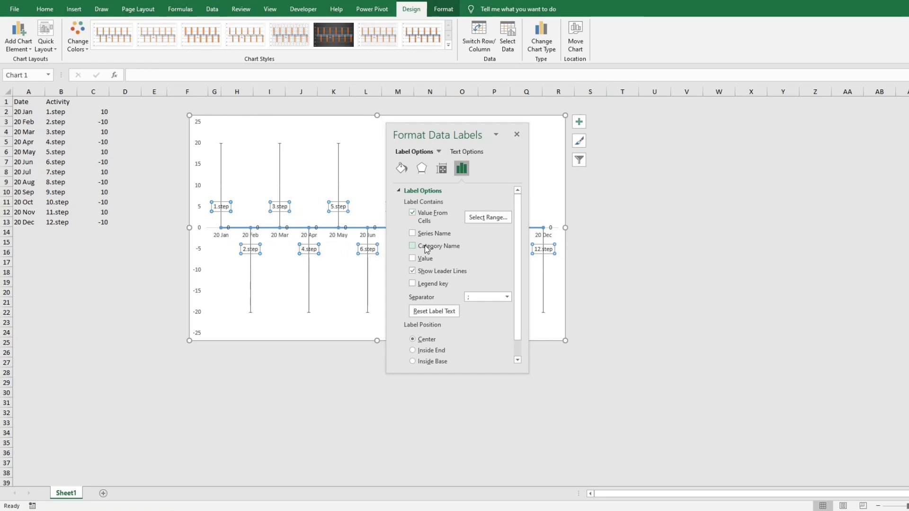
- Try the label positions for the second series and settle on Inside End
scroll(464, 283, "down", 1)
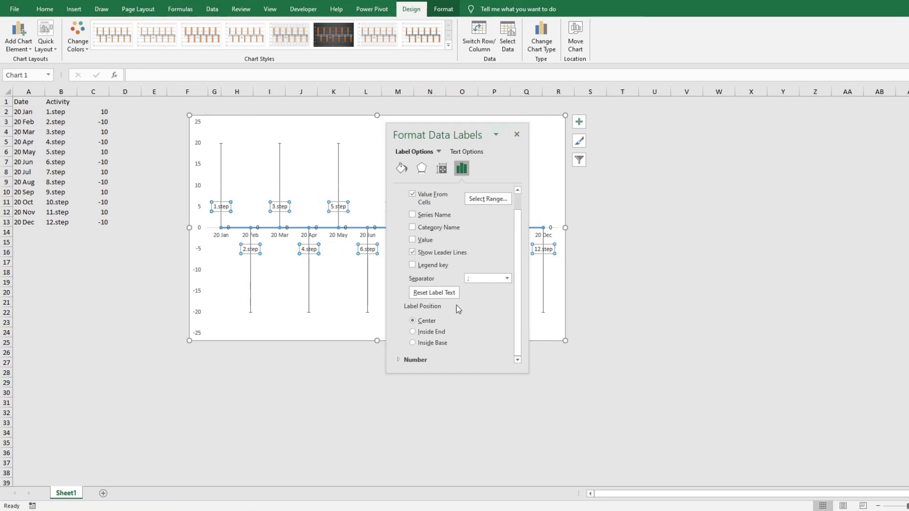
left_click(439, 332)
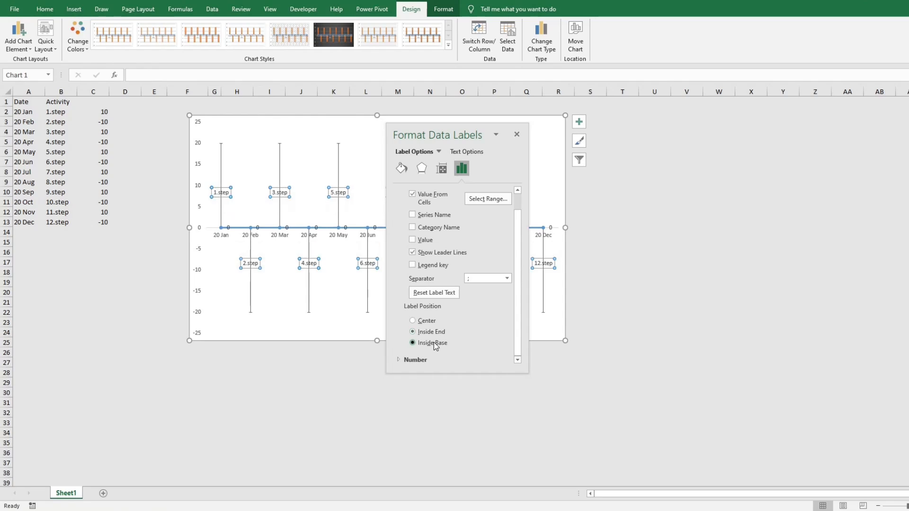
left_click(434, 342)
left_click(433, 332)
left_click(434, 320)
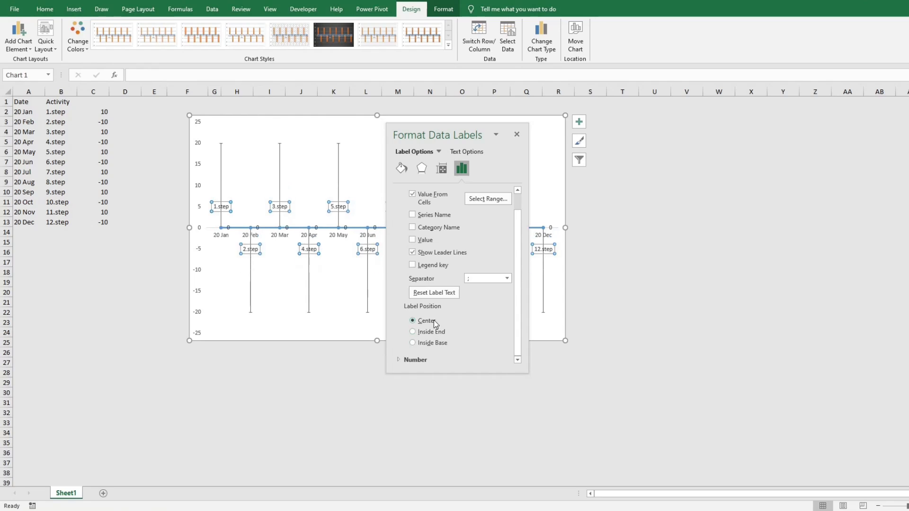
left_click(434, 330)
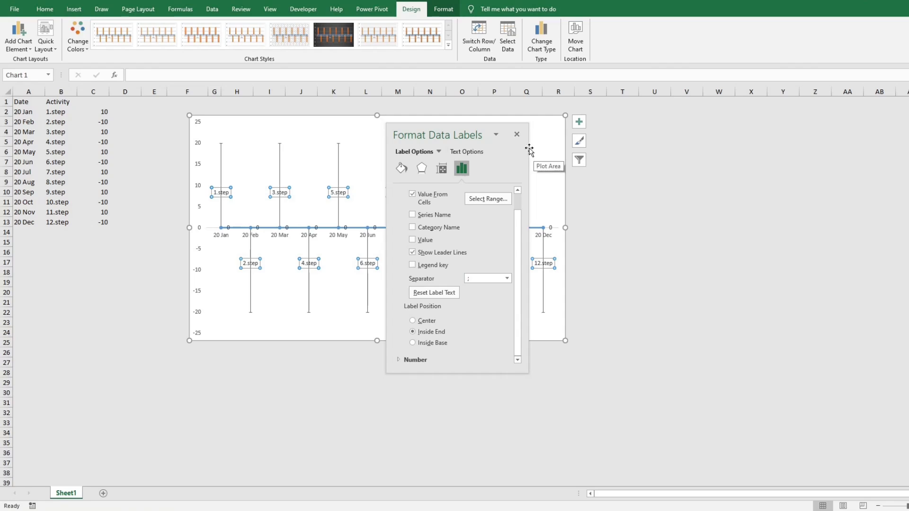
left_click(516, 135)
- Delete the Date series' zero-value data labels along the horizontal axis
left_click(646, 161)
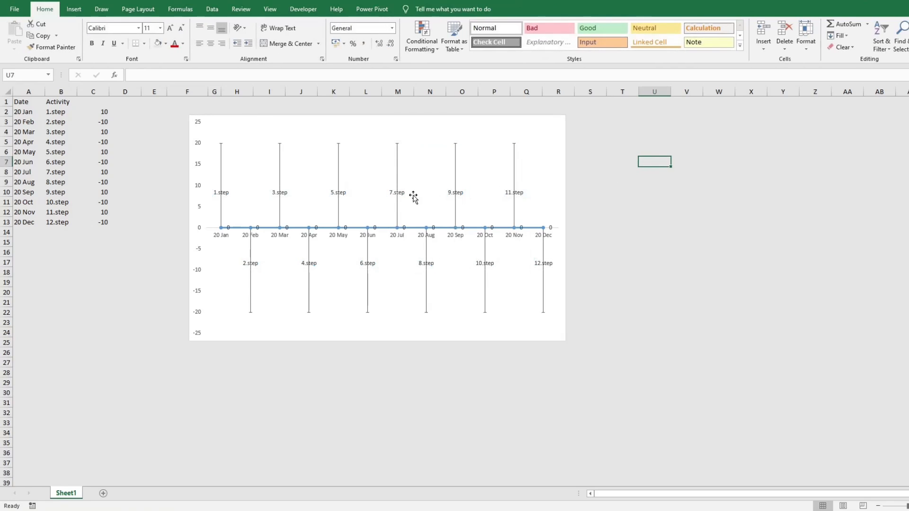
left_click(374, 227)
key("Delete")
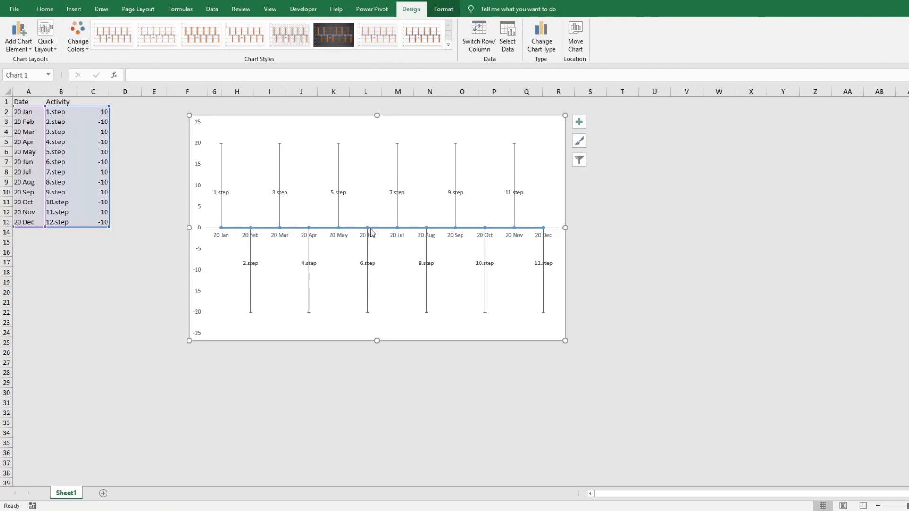
- Change the Date series' line to a Radial gradient line and move one middle gradient stop to 47%
right_click(235, 231)
left_click(270, 318)
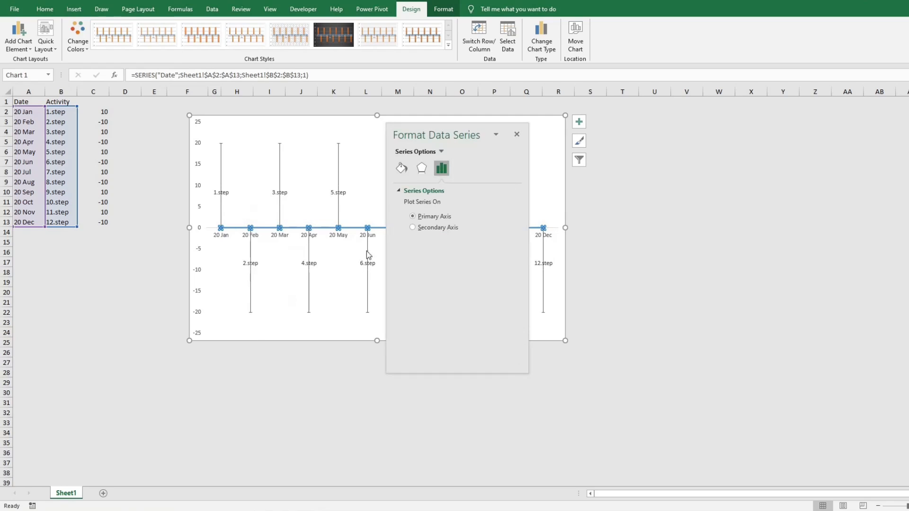
left_click(401, 168)
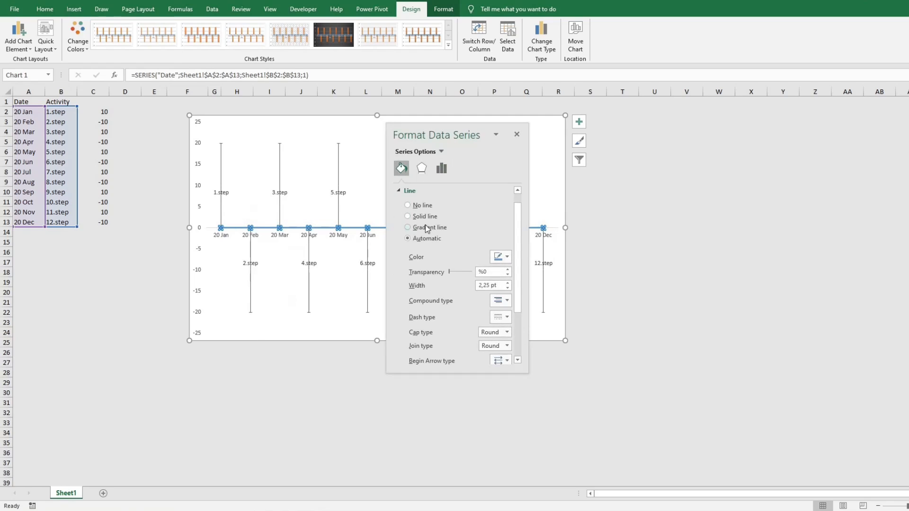
left_click(408, 228)
left_click_drag(460, 329, 445, 329)
left_click(504, 274)
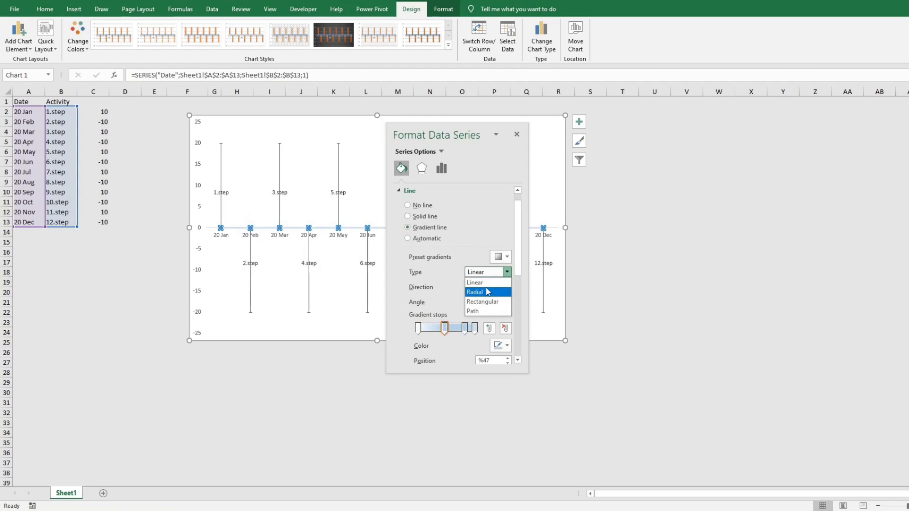
left_click(495, 292)
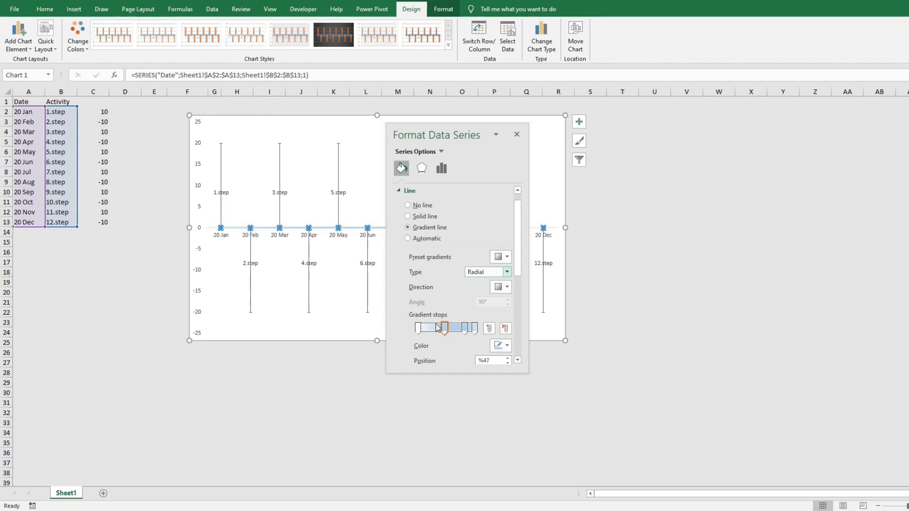
- Spread the line's gradient stops to 21%, 46%, 73% and 100%, and move the formatting pane clear of the chart
mouse_move(418, 328)
left_mouse_down()
mouse_move(454, 329)
mouse_move(406, 329)
left_mouse_up()
left_click_drag(463, 330, 431, 334)
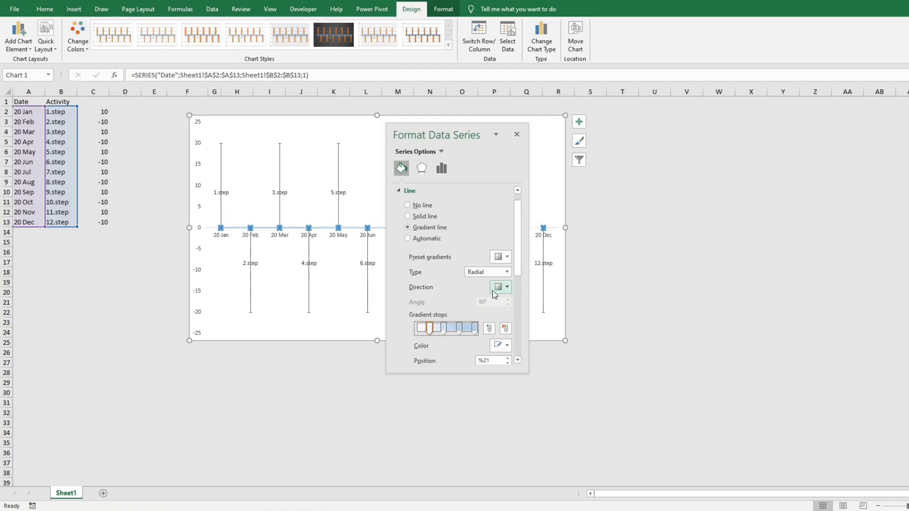
left_click_drag(455, 136, 643, 135)
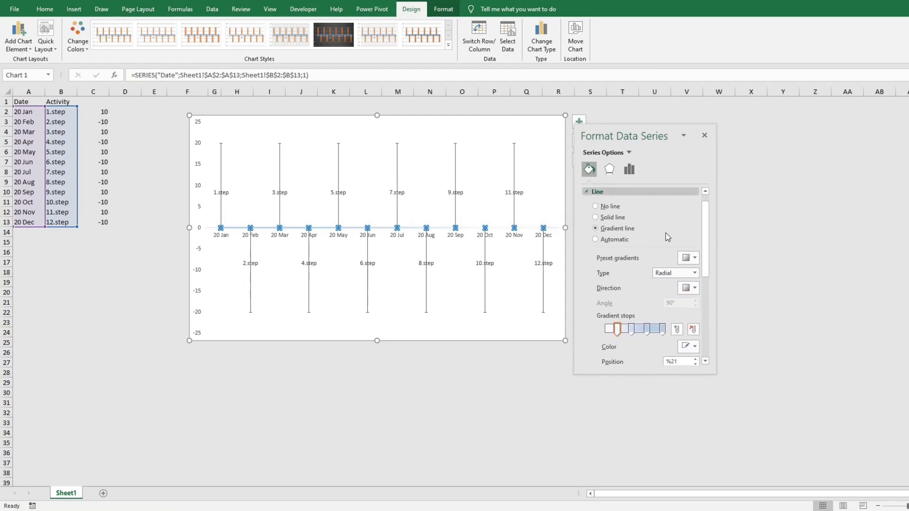
- Colour the line's gradient stops at 100% and 73% with the standard purple
left_click(664, 329)
left_click(695, 347)
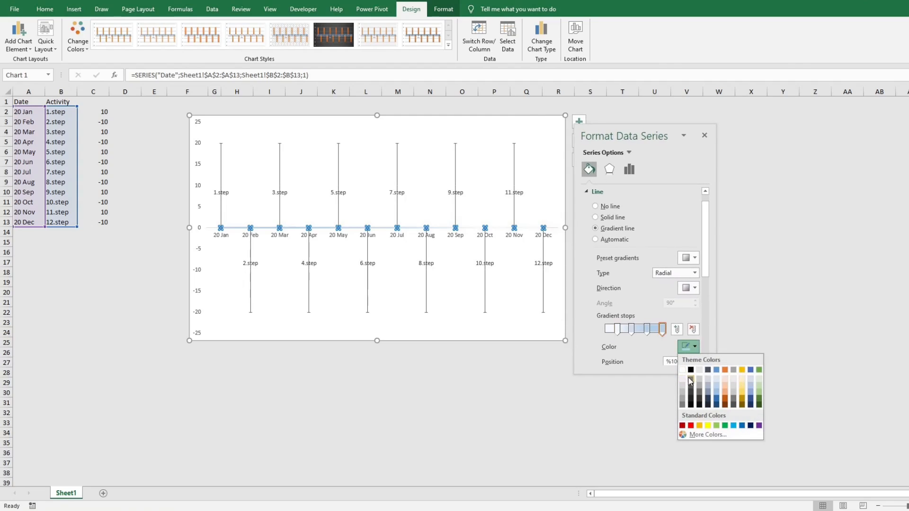
left_click(760, 426)
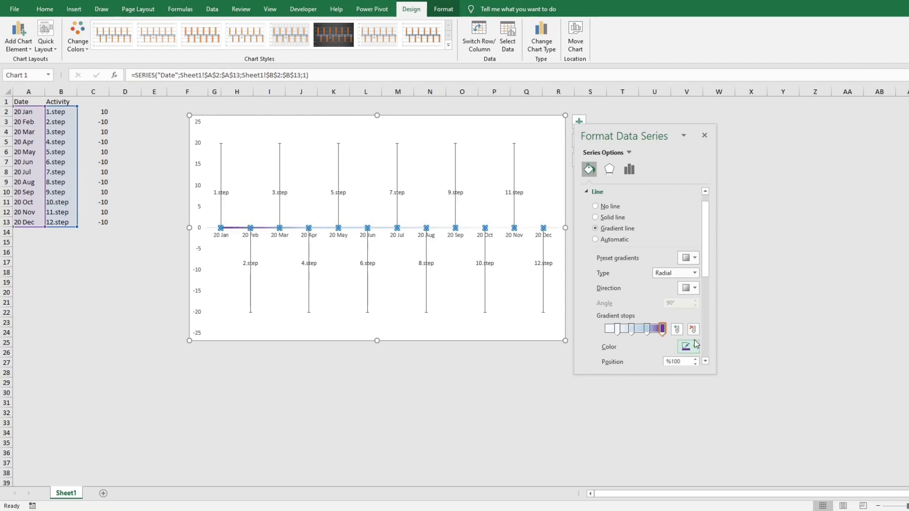
left_click(646, 329)
left_click(695, 347)
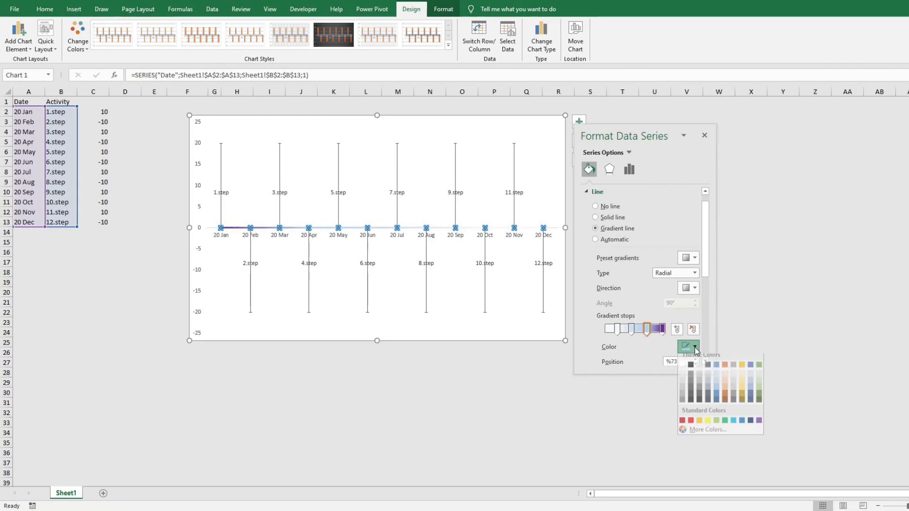
left_click(757, 425)
- Colour the line's 46% gradient stop dark blue and its 21% stop light blue
left_click(631, 328)
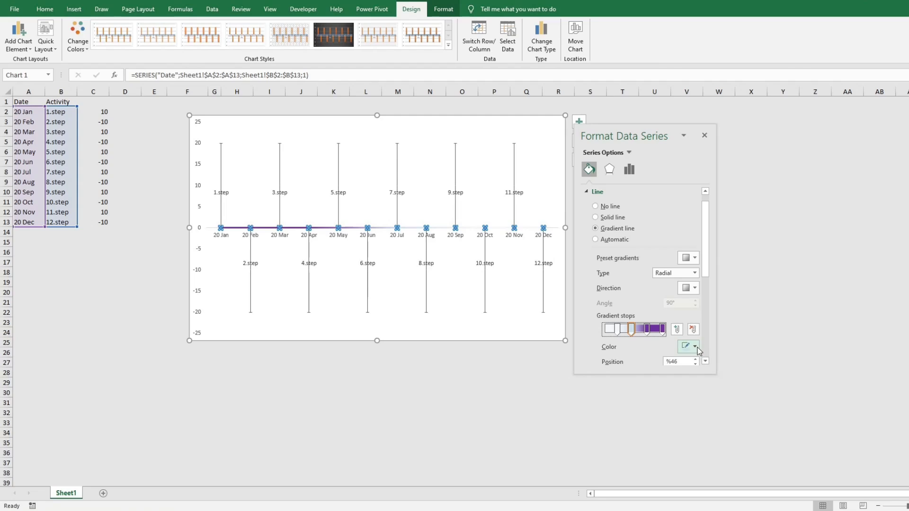
left_click(697, 347)
left_click(752, 410)
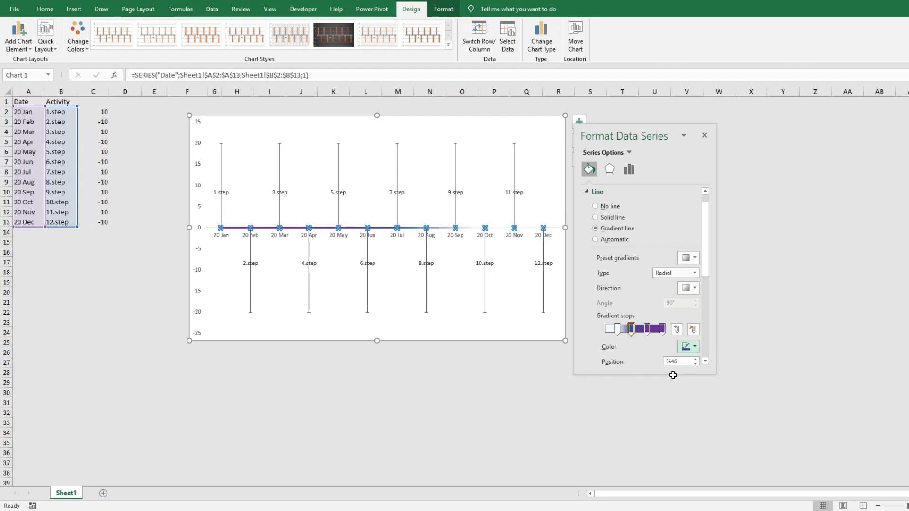
left_click(617, 329)
left_click(689, 347)
left_click(750, 384)
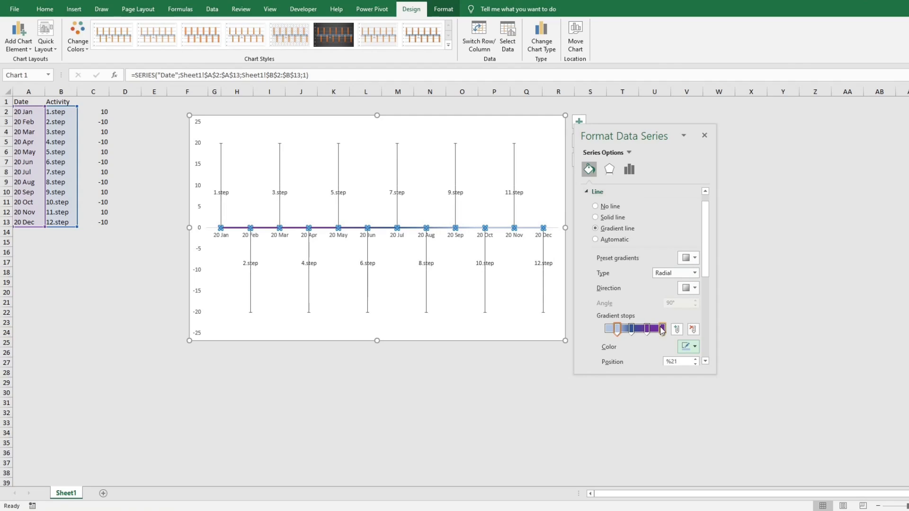
- Try moving the 73% purple gradient stop to 63%, return it to 73%, and close the series formatting
left_click_drag(646, 328, 642, 328)
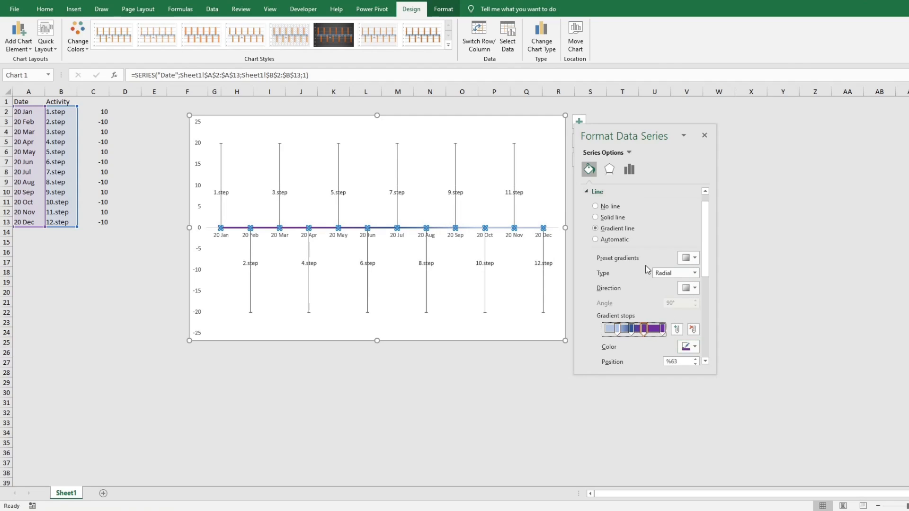
scroll(706, 269, "down", 3)
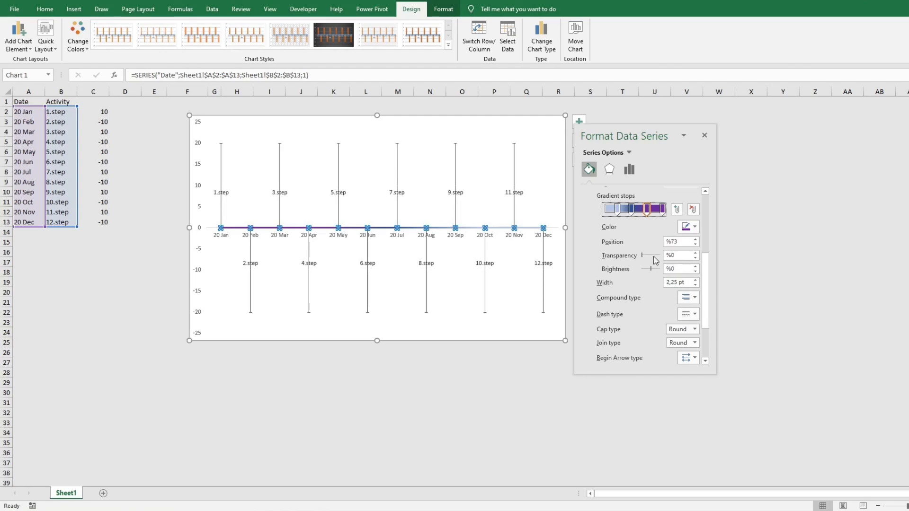
left_click(656, 256)
left_click(705, 137)
left_click(688, 150)
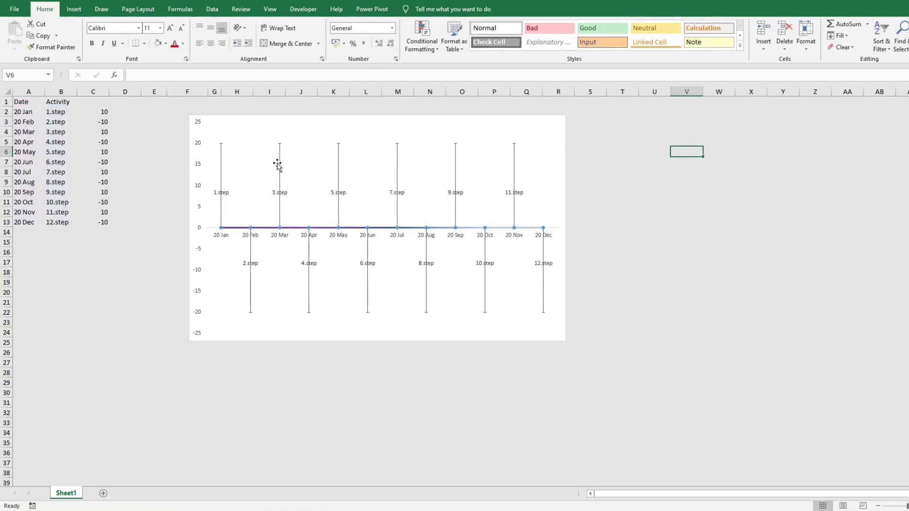
- Set the direction of the second series' vertical error bars to Minus
left_click(222, 157)
right_click(223, 156)
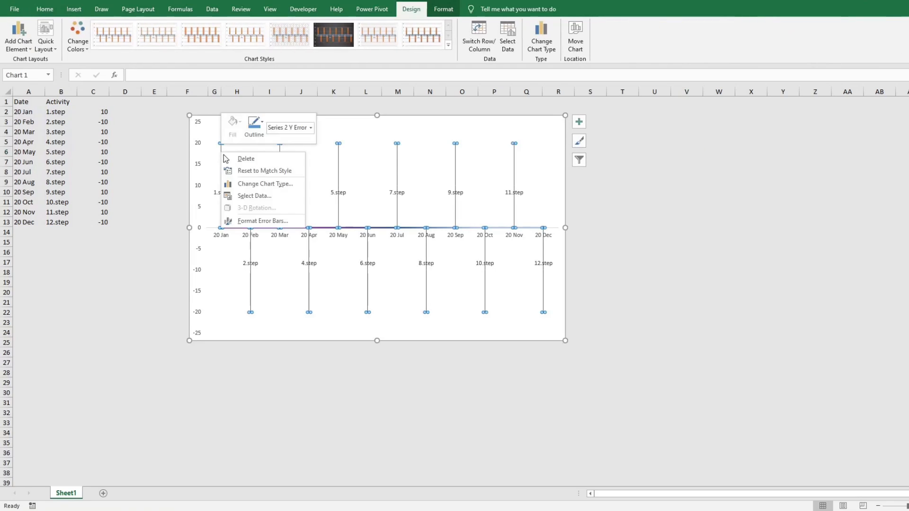
left_click(257, 217)
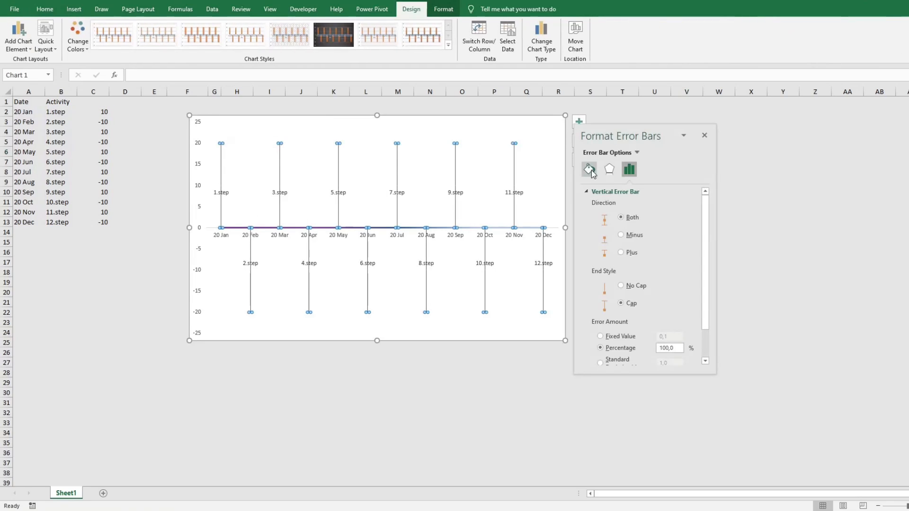
left_click(633, 235)
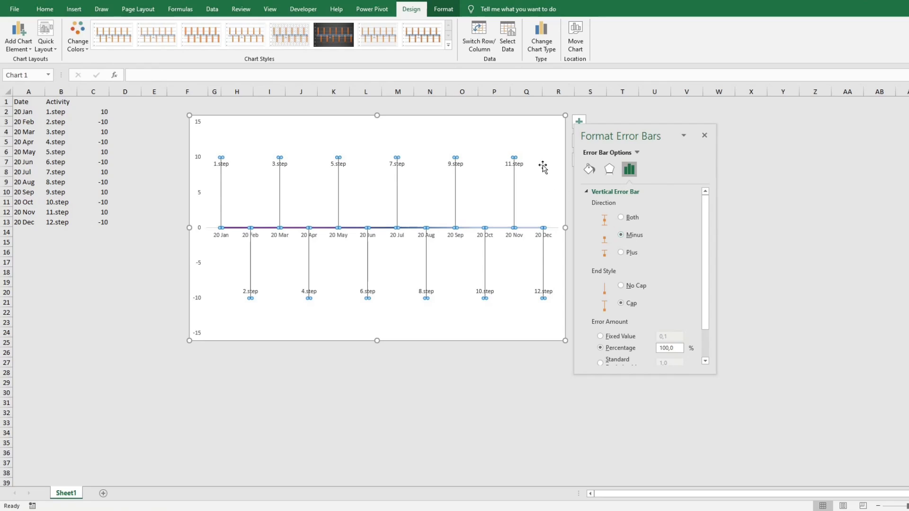
- Give the vertical error bars a gradient line with a width of 2.5 pt
left_click(595, 174)
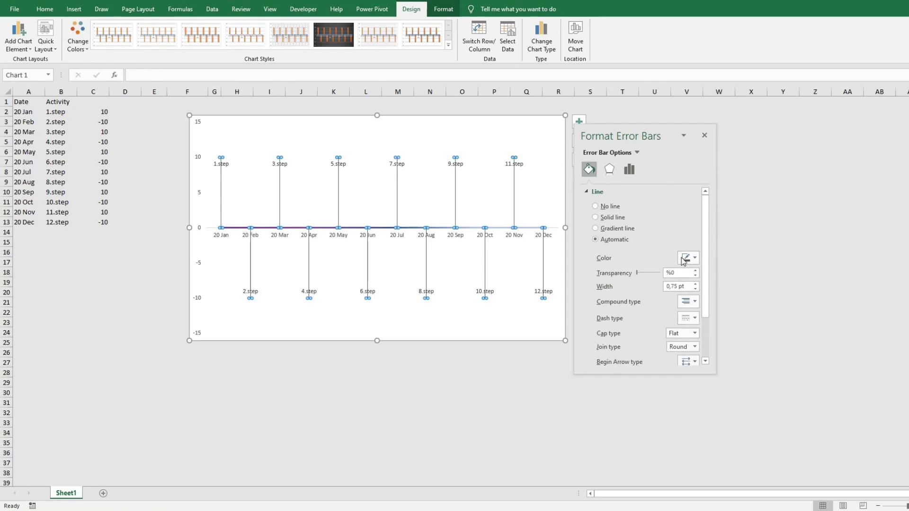
left_click(619, 229)
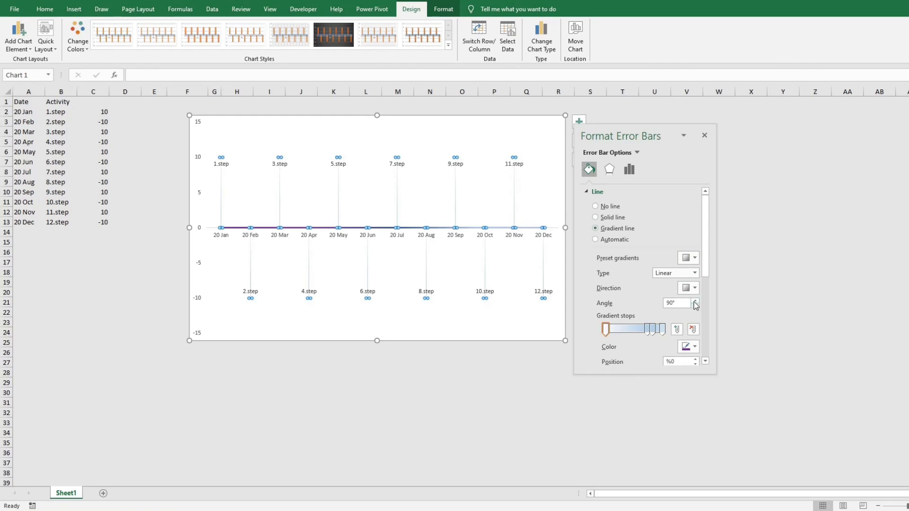
scroll(666, 251, "down", 3)
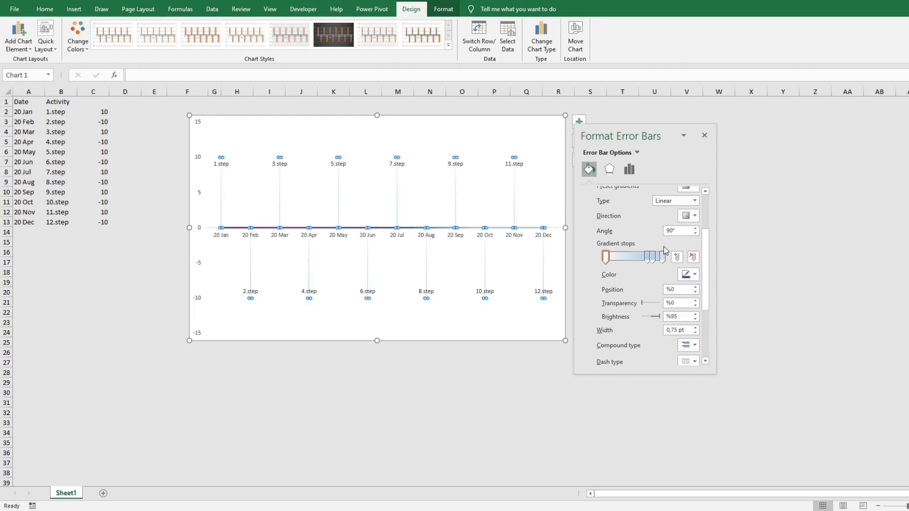
left_click(695, 328)
left_click(695, 327)
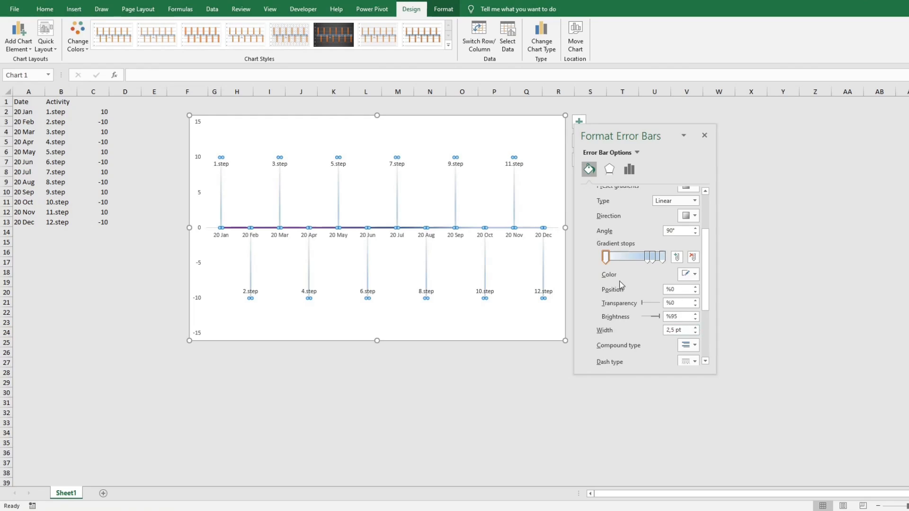
- Move the error bars' two middle gradient stops to 36% and 64%, and colour the 100% stop standard purple
left_click(648, 258)
mouse_move(645, 260)
left_mouse_down()
mouse_move(624, 259)
mouse_move(652, 259)
mouse_move(642, 259)
left_mouse_up()
left_click(663, 257)
left_click(689, 275)
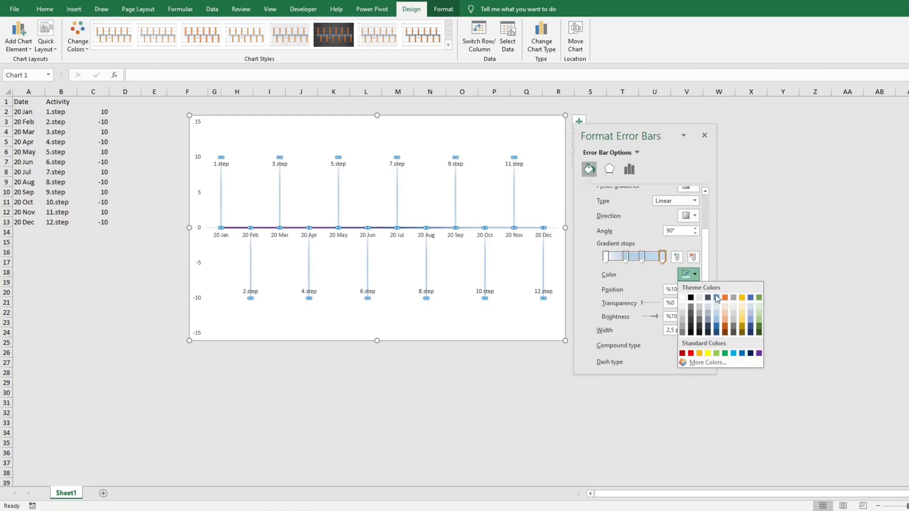
left_click(759, 354)
- Colour the error bars' 64% gradient stop with the standard purple
left_click(642, 258)
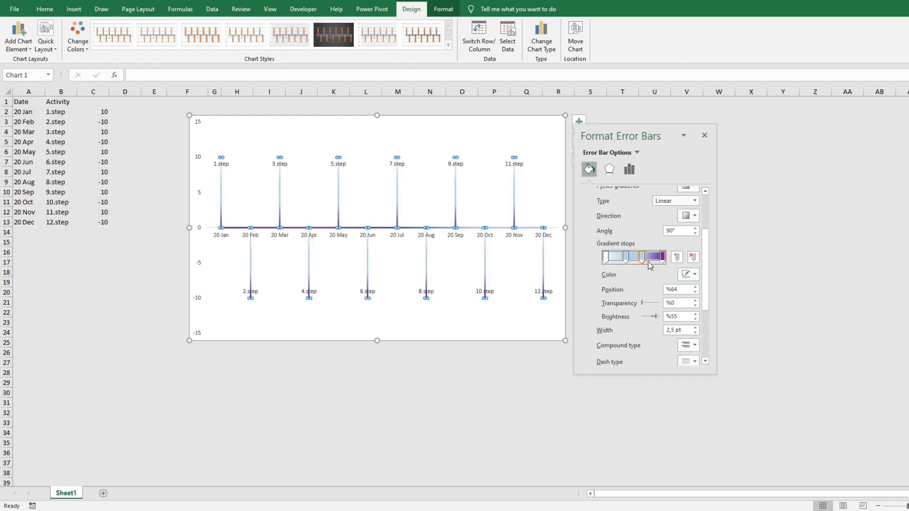
left_click(688, 274)
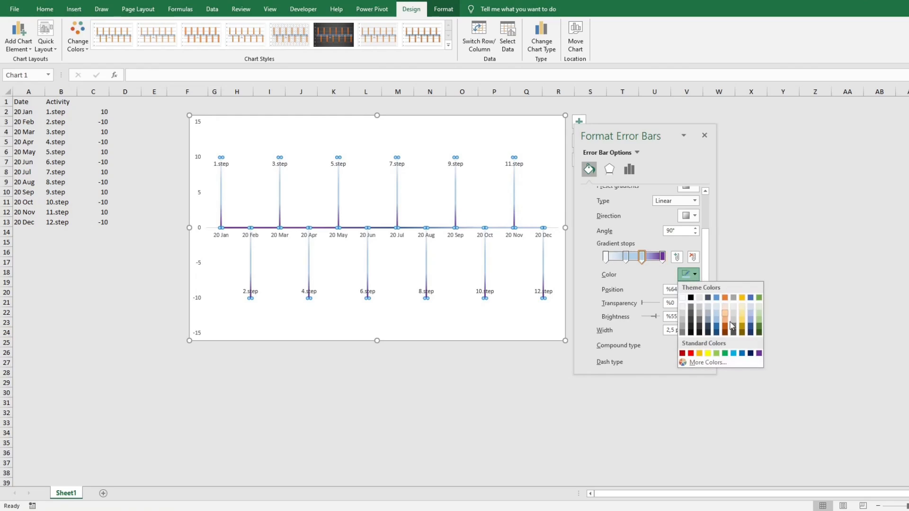
left_click(760, 353)
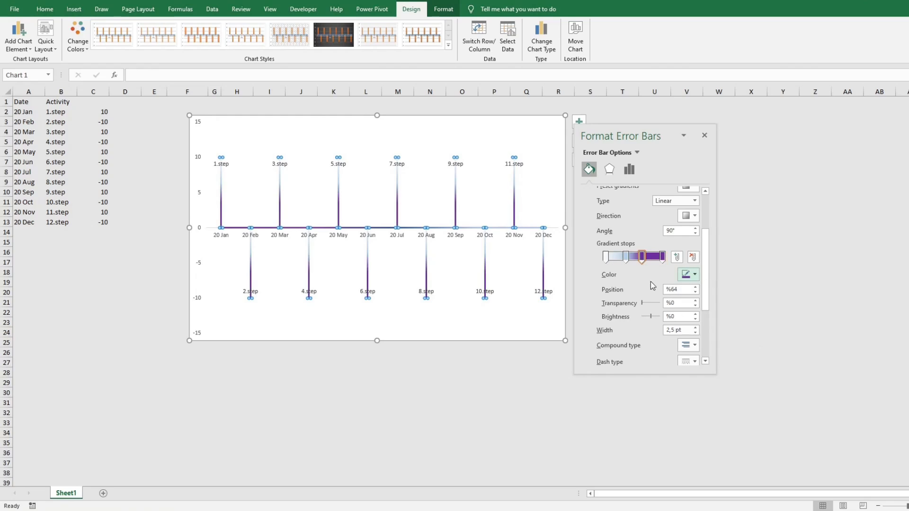
- Colour the error bars' 36% gradient stop dark blue and the 0% stop light blue
left_click(626, 257)
left_click(688, 275)
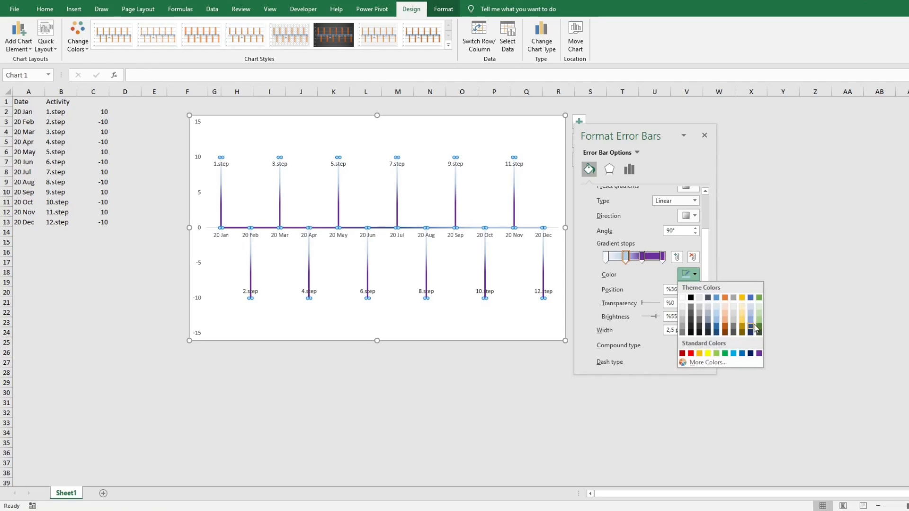
left_click(750, 330)
left_click(605, 257)
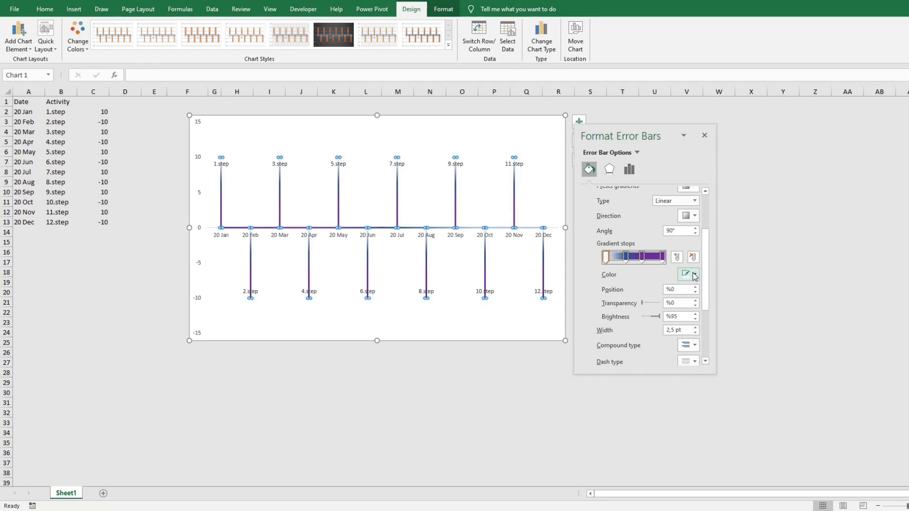
left_click(689, 274)
left_click(750, 308)
- Set the transparency of the error bars' 64% purple gradient stop to 25%
left_click(642, 257)
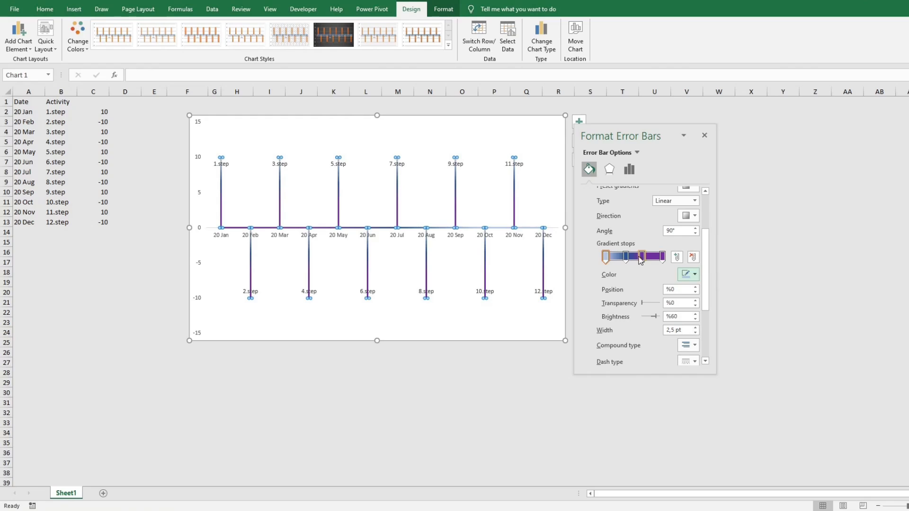
left_click_drag(644, 305, 646, 305)
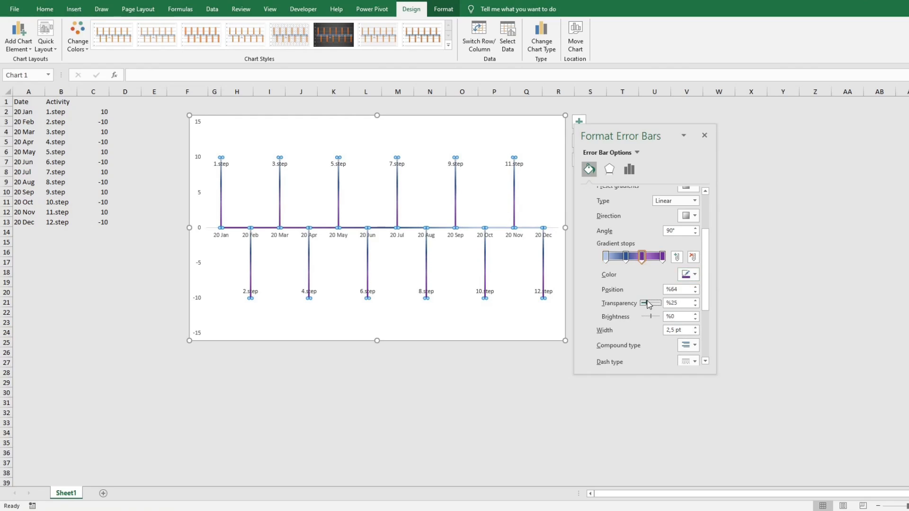